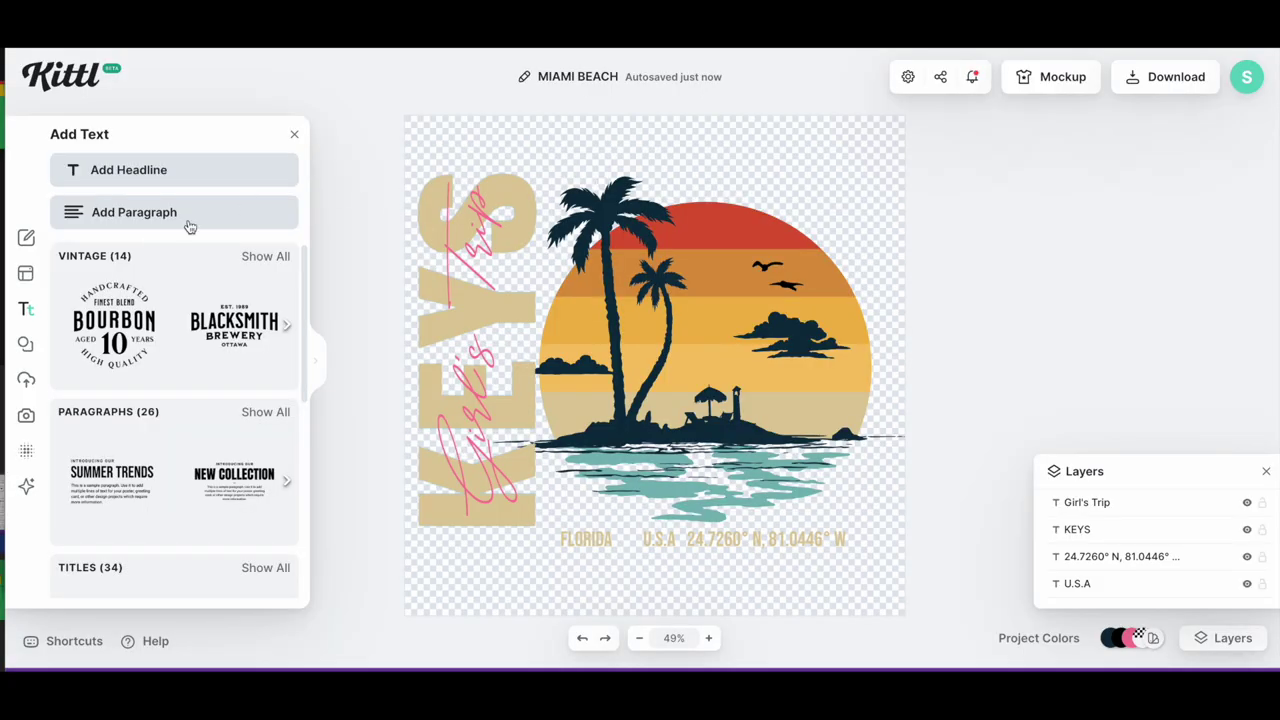
# Add a headline text reading "I'll BRING THE BAIL MONEY" to the design.
pyautogui.click(126, 171)
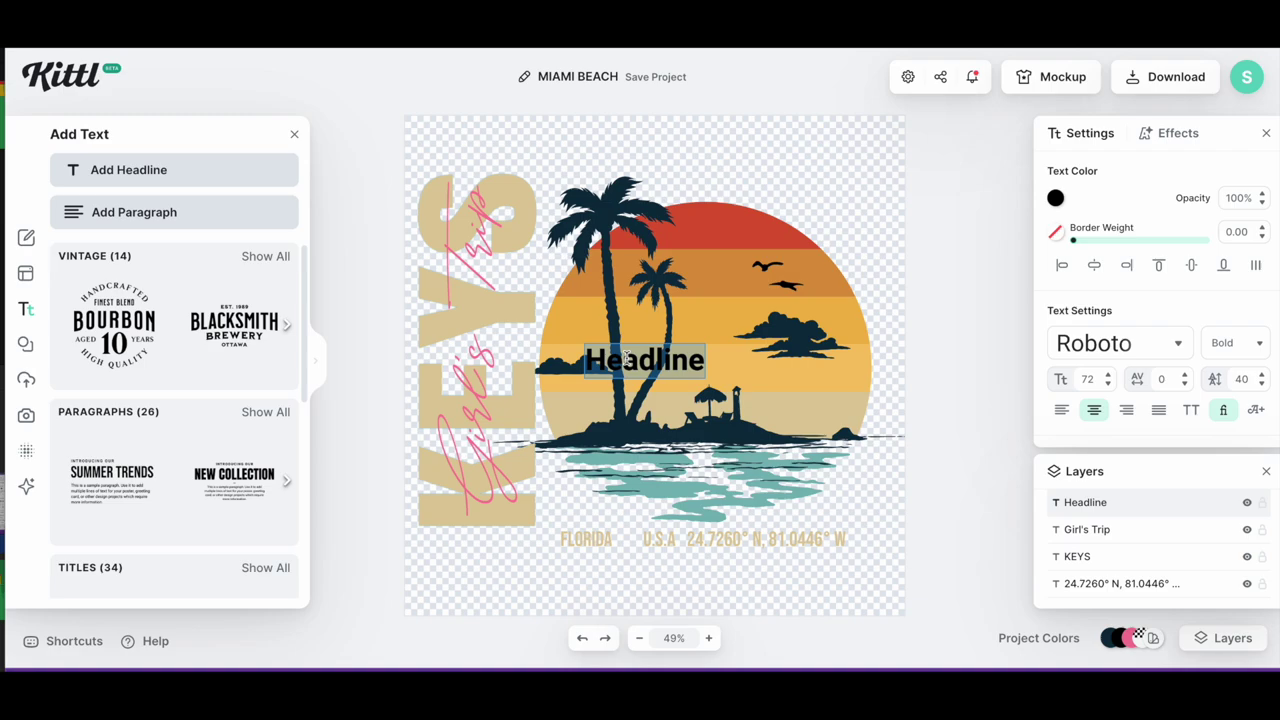
pyautogui.press('BackSpace')
pyautogui.write("I'll")
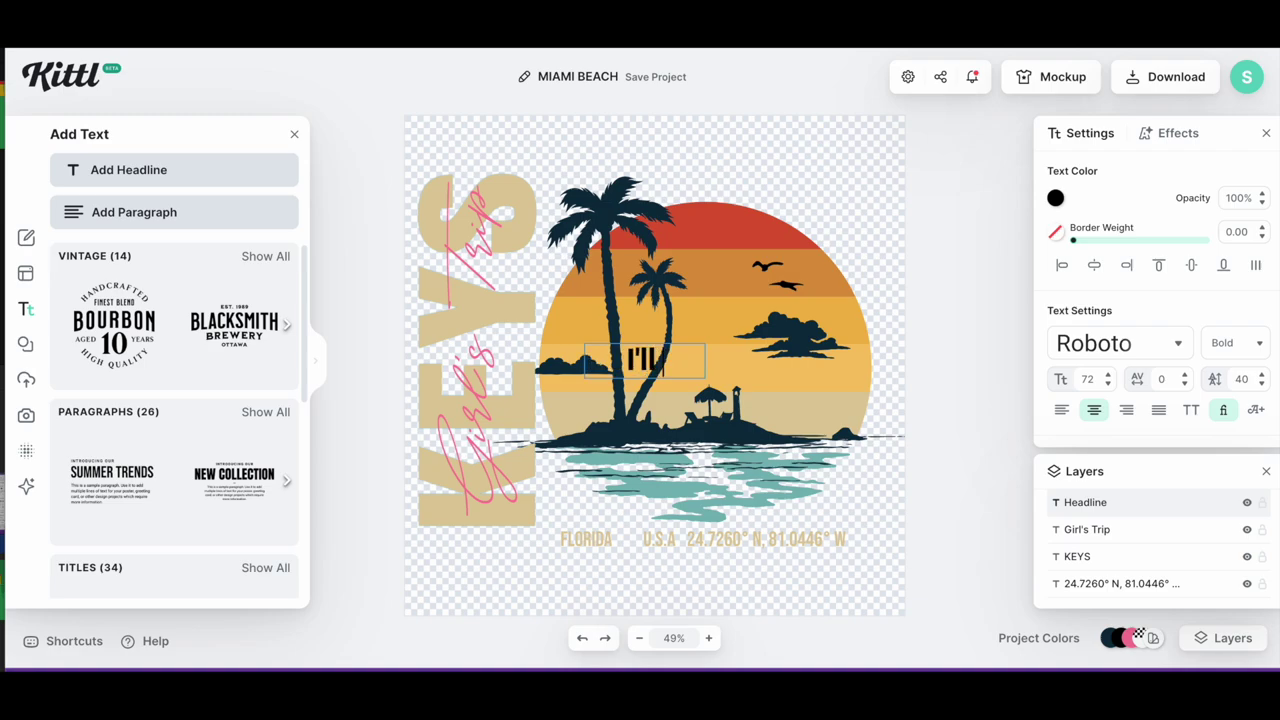
pyautogui.write(' BRING')
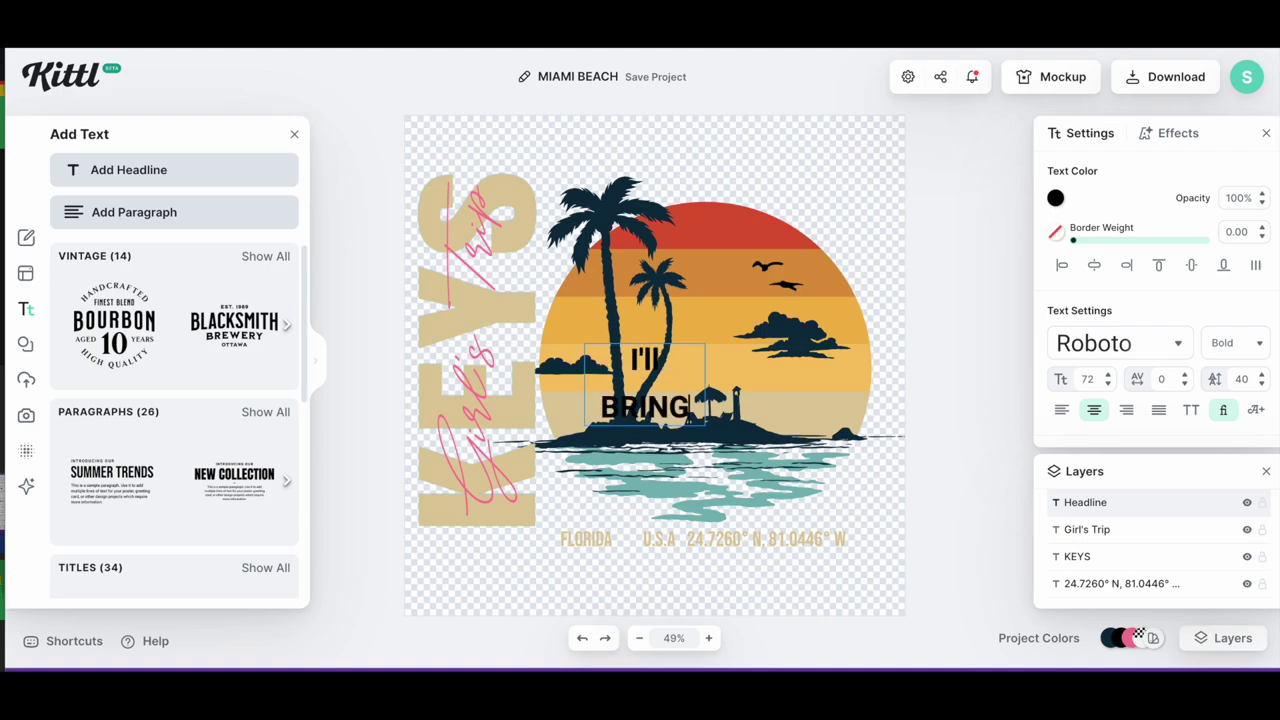
pyautogui.write(' THE')
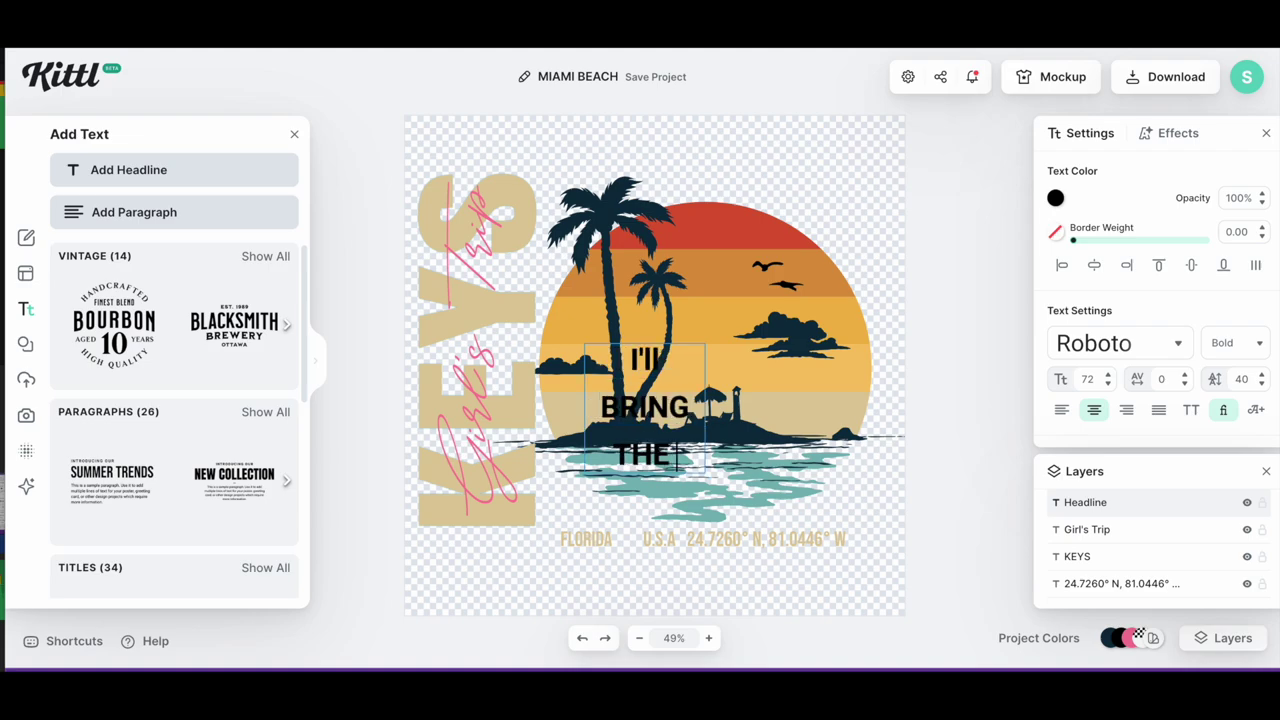
pyautogui.write(' BAIL')
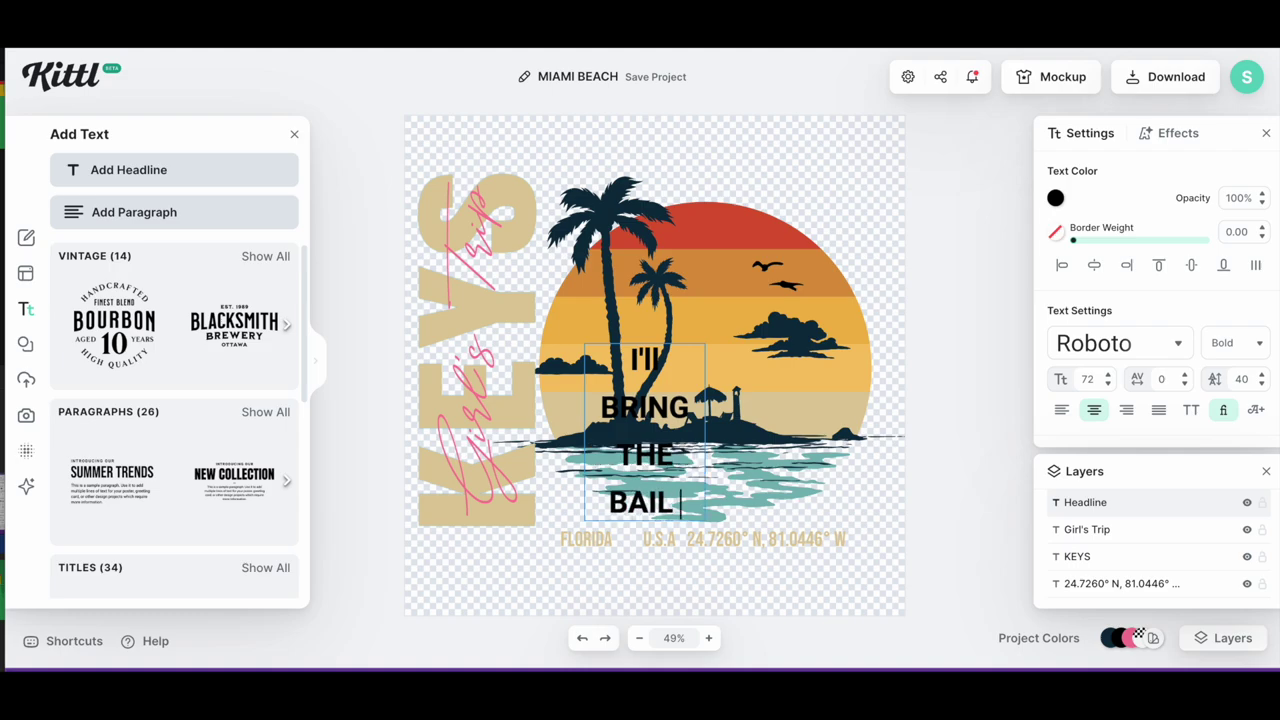
pyautogui.write(' MONEY')
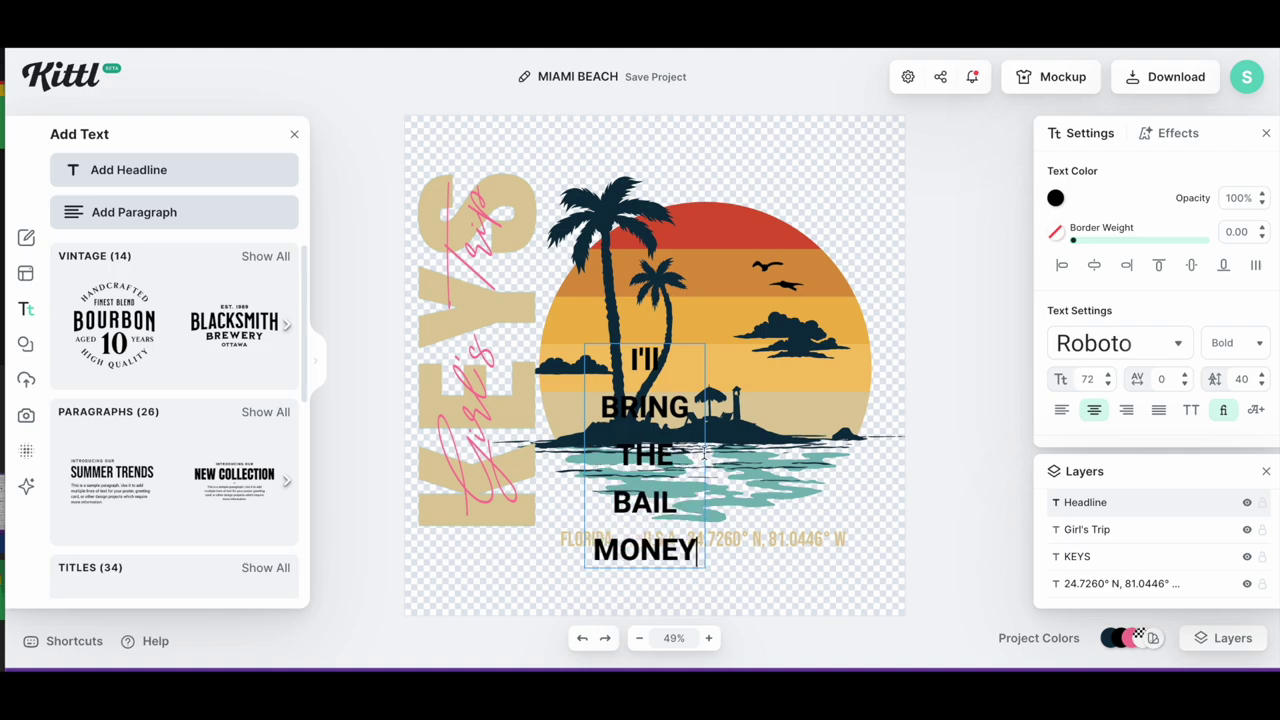
pyautogui.press('Escape')
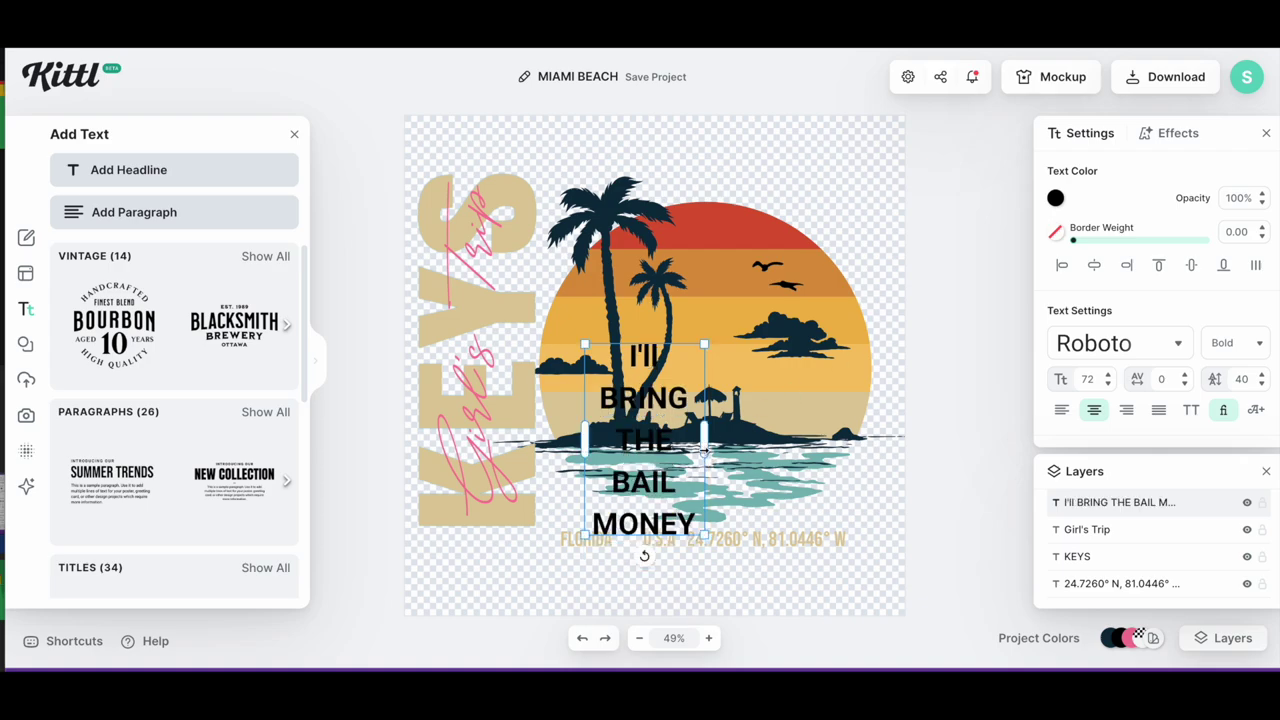
# Widen the slogan to a single line above the sun and apply the Circle transformation to it.
pyautogui.moveTo(704, 437); pyautogui.dragTo(977, 366)
pyautogui.moveTo(765, 360); pyautogui.dragTo(762, 152)
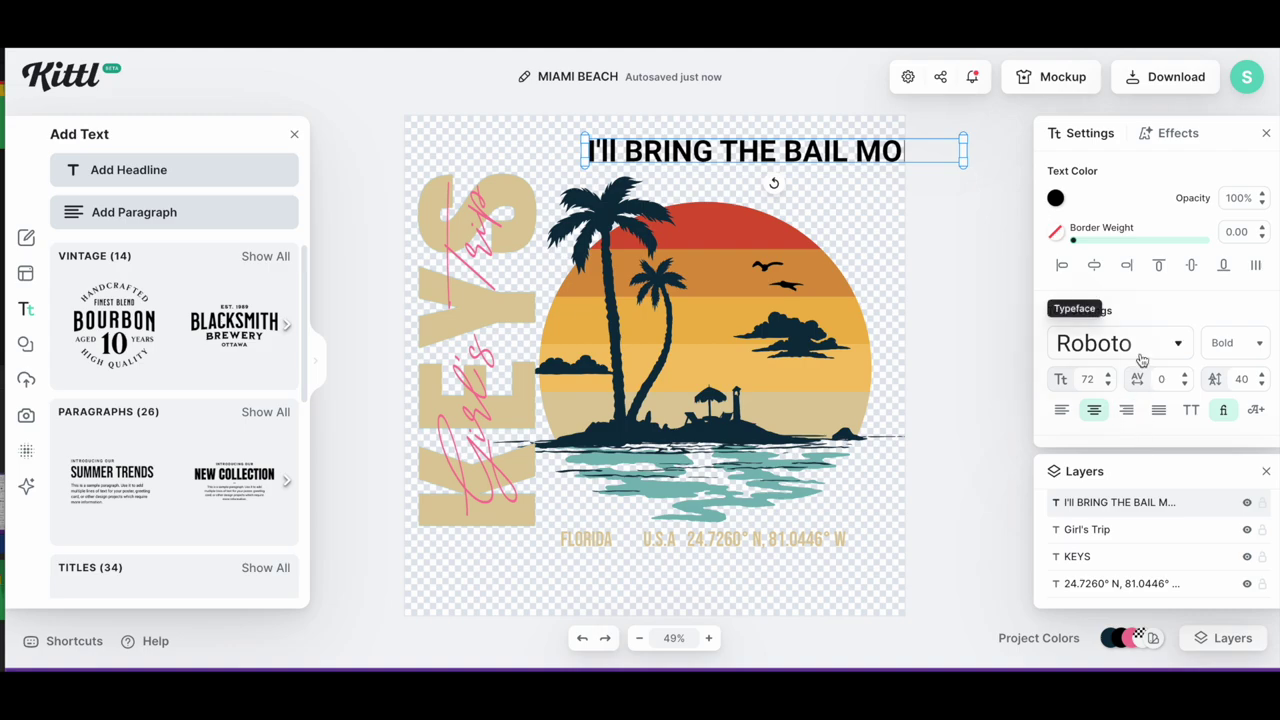
pyautogui.scroll(-3, 1138, 362)
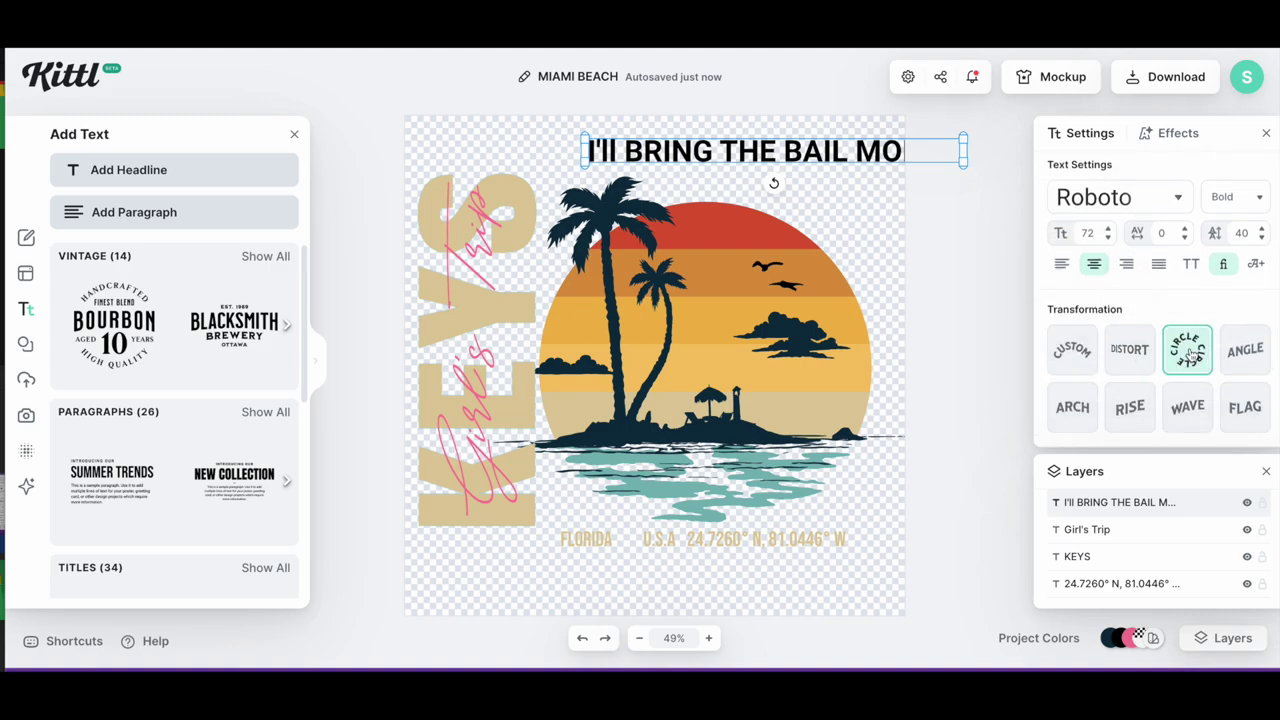
pyautogui.click(1187, 352)
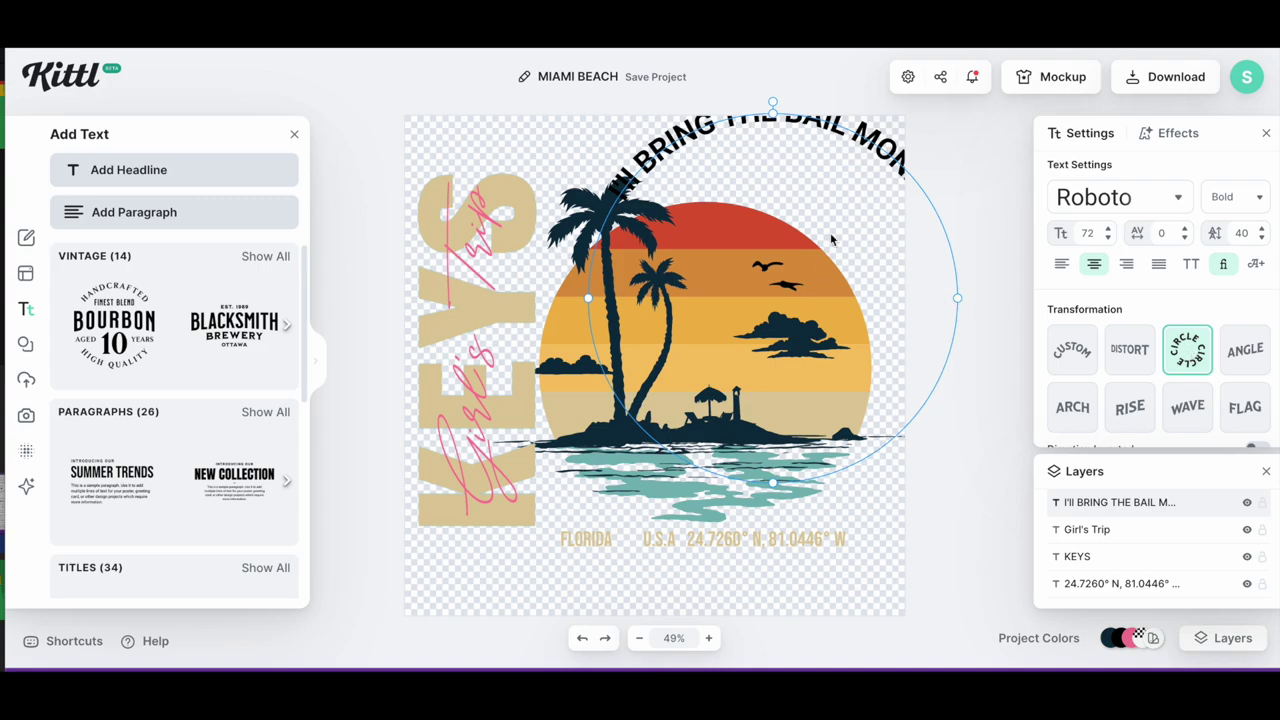
pyautogui.click(816, 208)
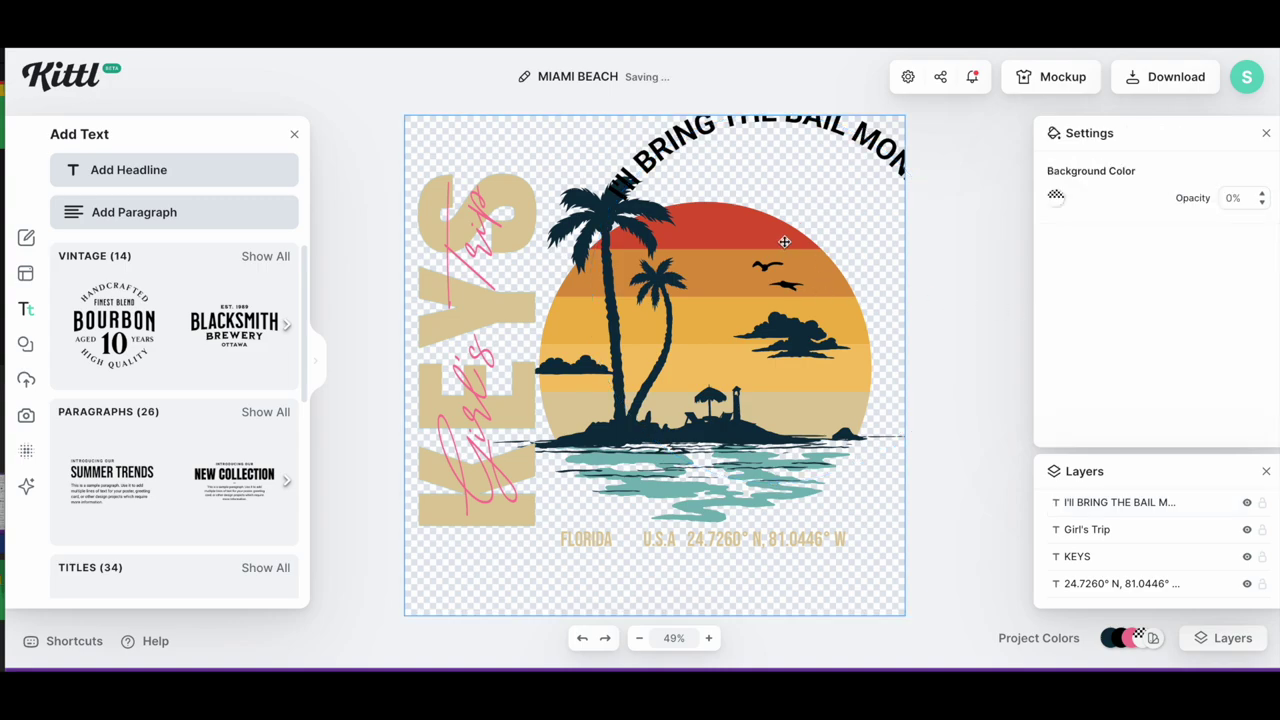
# Lock the existing text layers, including Girl's Trip, KEYS, the coordinates, U.S.A and FLORIDA, and both palm tree layers.
pyautogui.click(784, 242)
pyautogui.click(822, 202)
pyautogui.click(1263, 531)
pyautogui.click(1263, 558)
pyautogui.scroll(-3, 1266, 592)
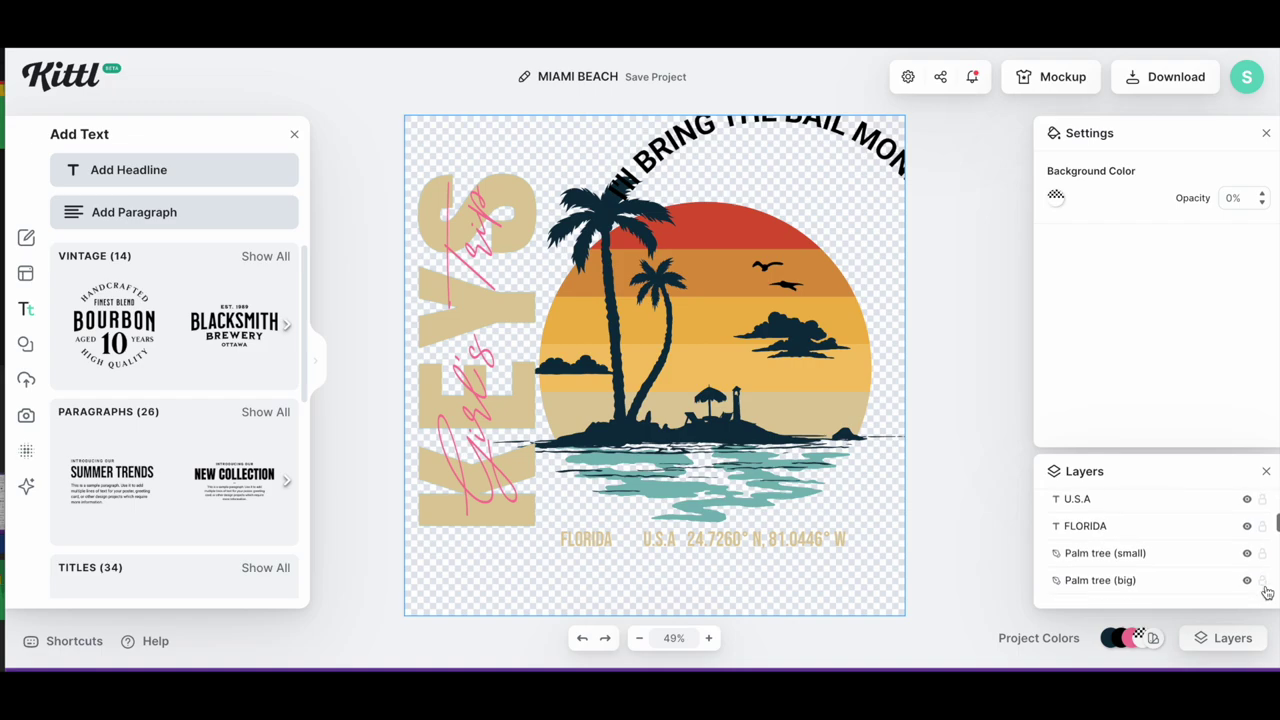
pyautogui.click(1263, 510)
pyautogui.click(1263, 536)
pyautogui.click(1263, 563)
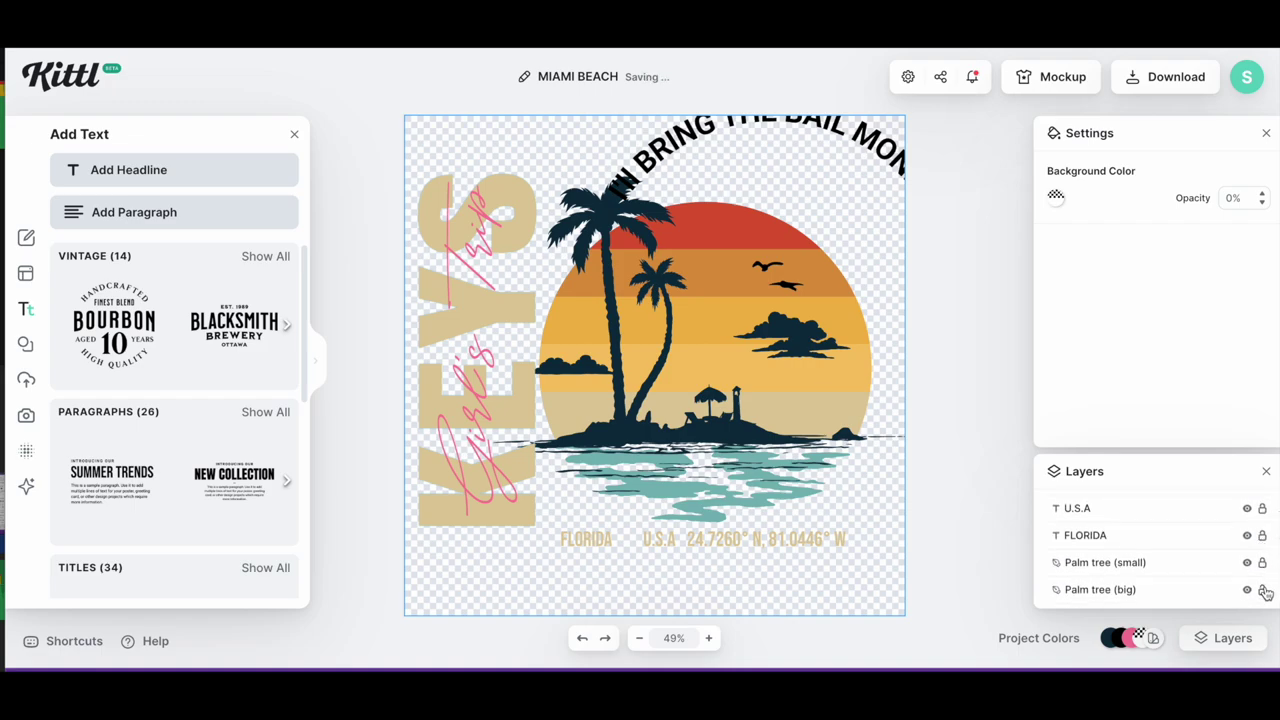
# Lock the two Silhouette layers, the Water Ripples layers, and the Cloud and Clouds layers.
pyautogui.scroll(-2, 1256, 560)
pyautogui.click(1263, 525)
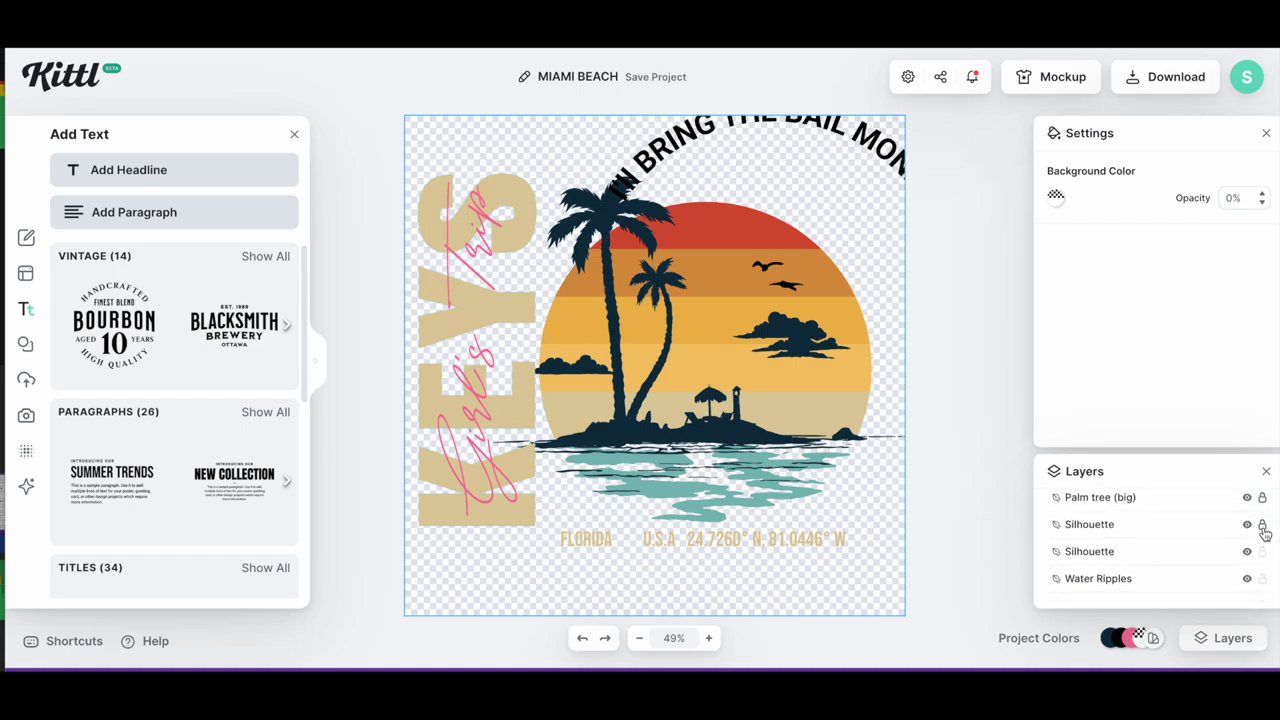
pyautogui.scroll(-2, 1262, 580)
pyautogui.click(1263, 537)
pyautogui.click(1263, 564)
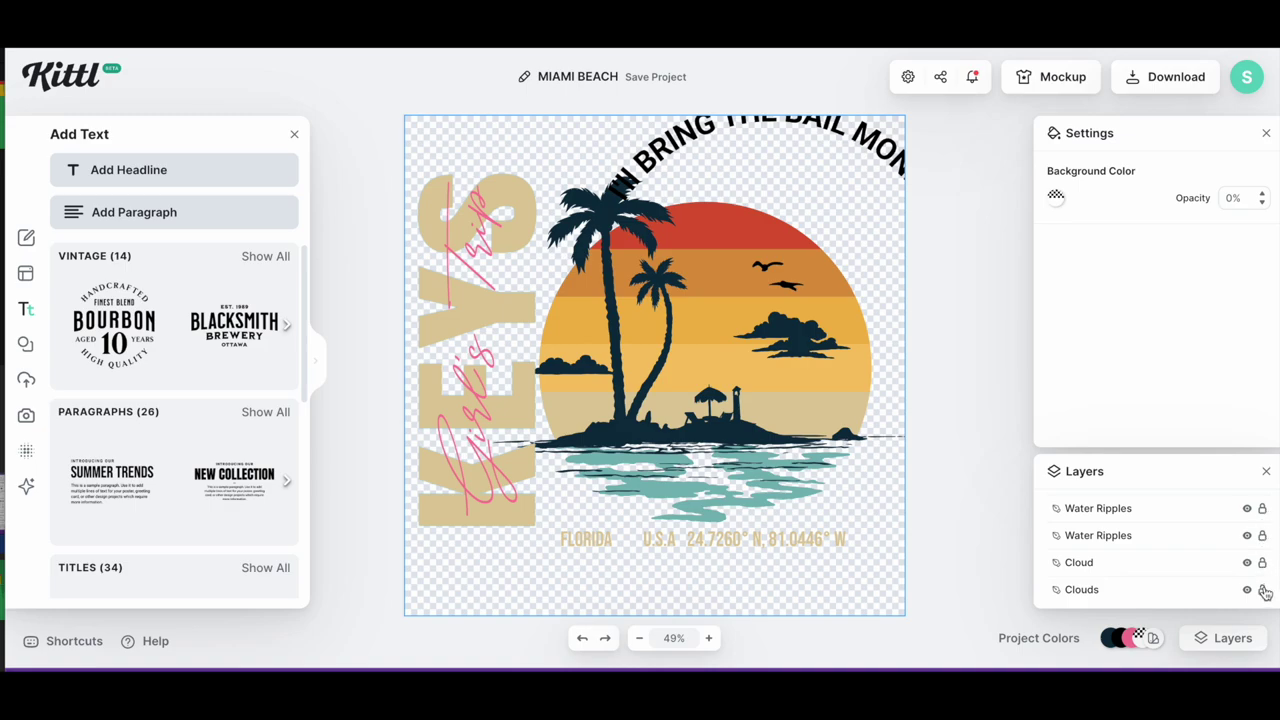
# Lock the two Bird layers, the Beach Silhouette, the Sun and the Sea group.
pyautogui.scroll(-4, 1263, 591)
pyautogui.click(1262, 505)
pyautogui.click(1262, 532)
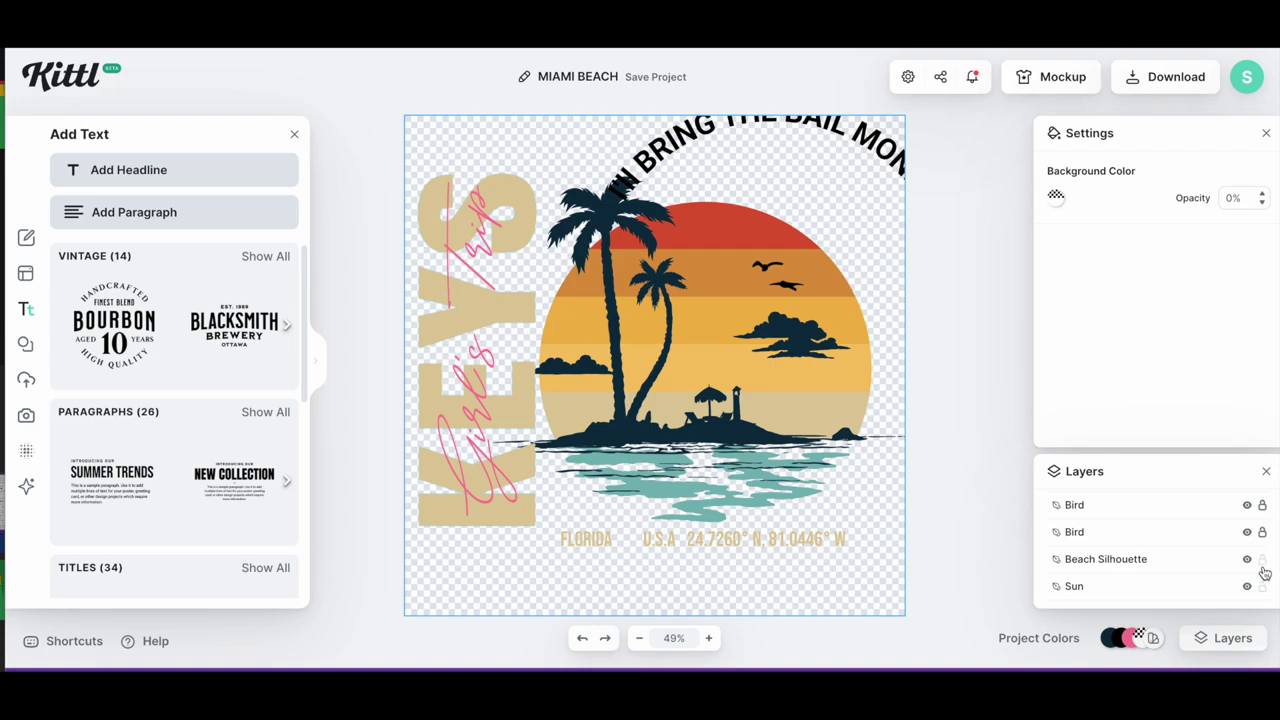
pyautogui.click(1262, 562)
pyautogui.click(1262, 560)
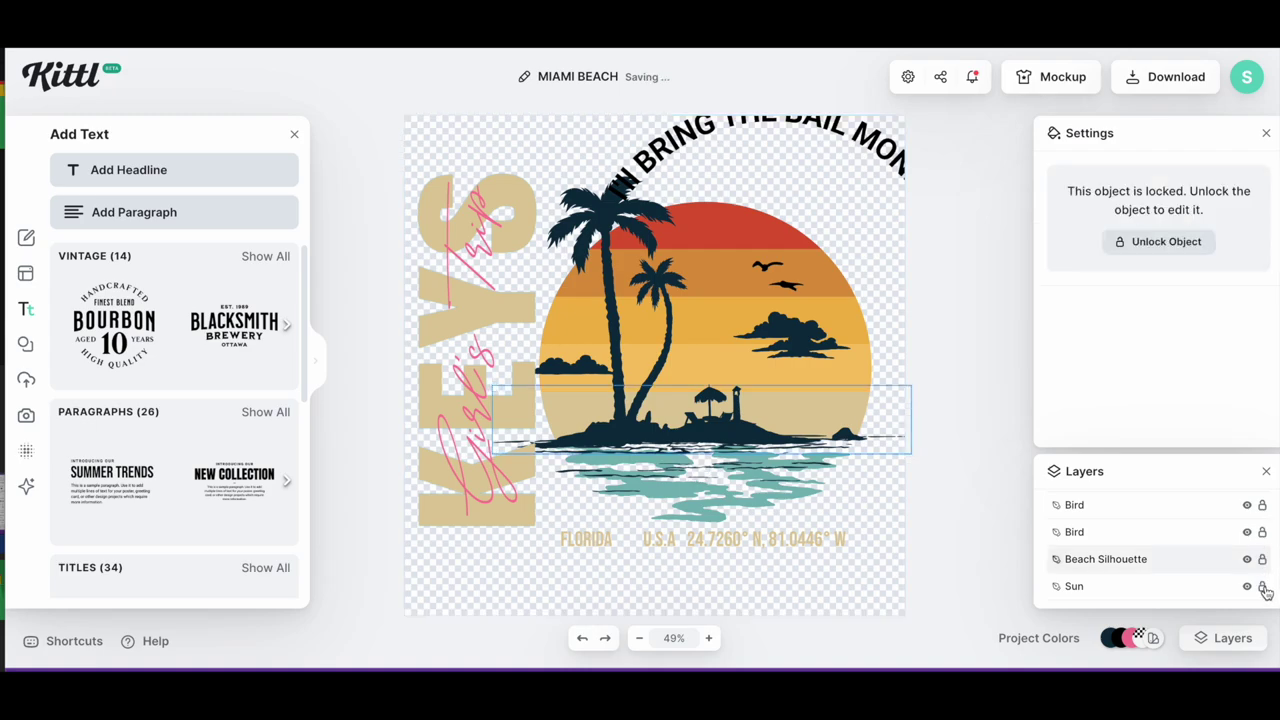
pyautogui.click(1262, 589)
pyautogui.scroll(-2, 1262, 589)
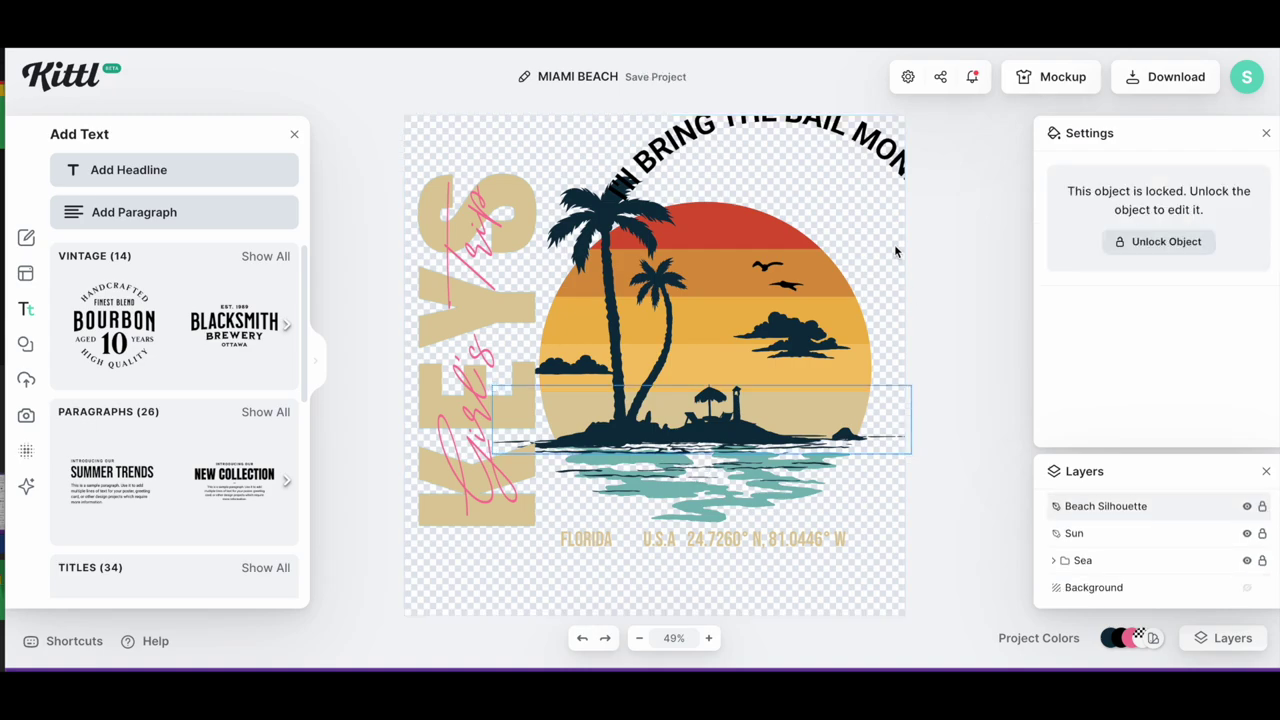
# Rotate the circular slogan clockwise and move it so it follows the sun's upper-right edge.
pyautogui.click(878, 157)
pyautogui.moveTo(773, 222); pyautogui.dragTo(738, 240)
pyautogui.hotkey('ctrl', 'z')
pyautogui.click(785, 198)
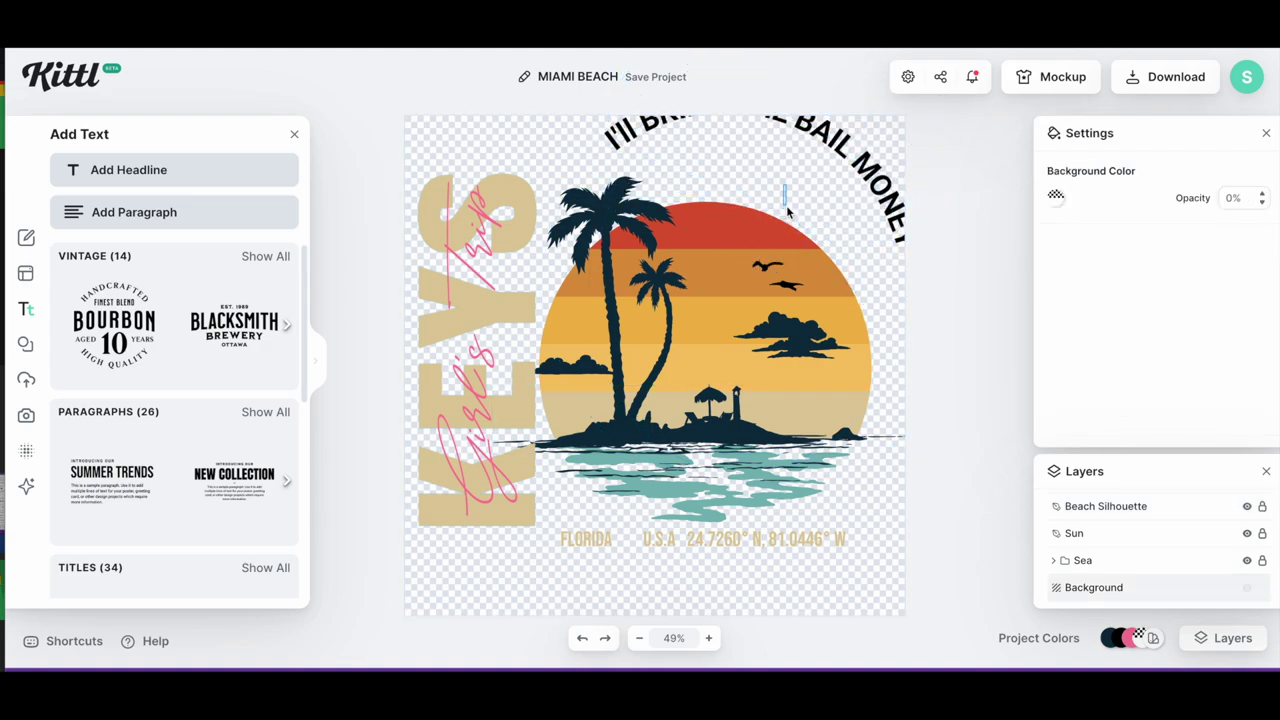
pyautogui.click(787, 213)
pyautogui.hotkey('ctrl', 'shift', 'z')
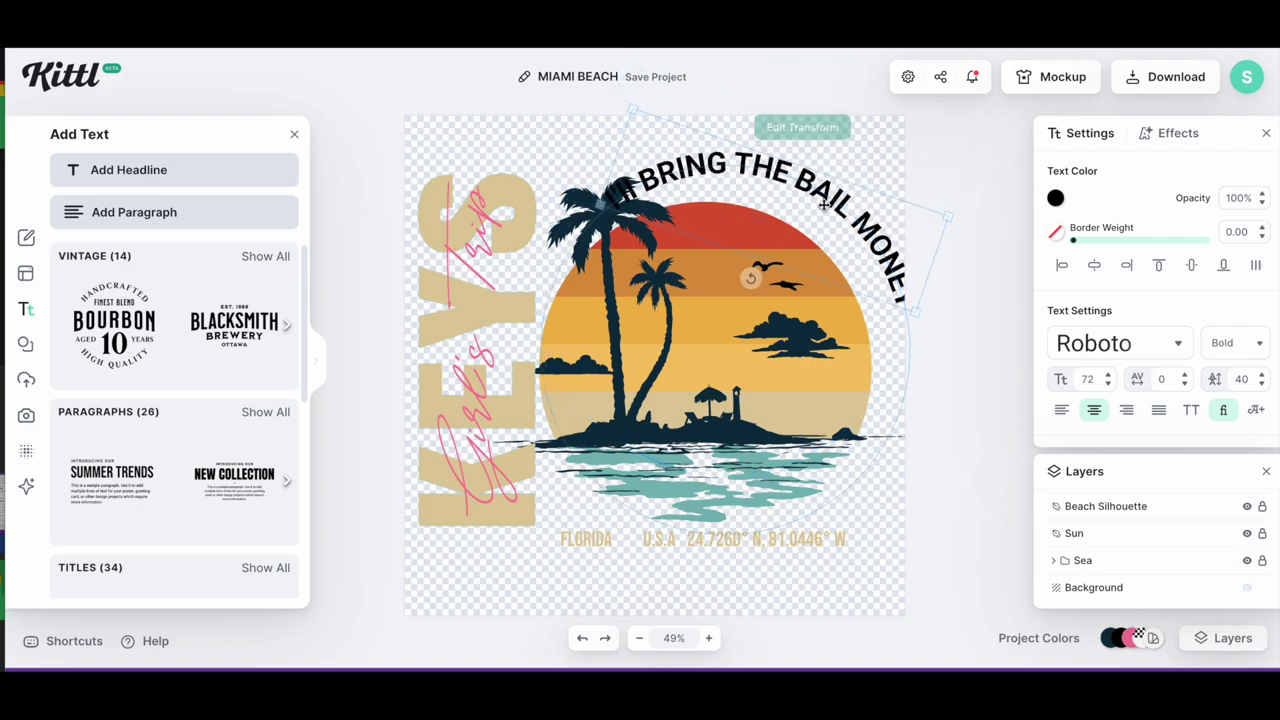
pyautogui.moveTo(822, 211); pyautogui.dragTo(818, 220)
pyautogui.moveTo(750, 295); pyautogui.dragTo(742, 292)
pyautogui.moveTo(826, 234); pyautogui.dragTo(829, 239)
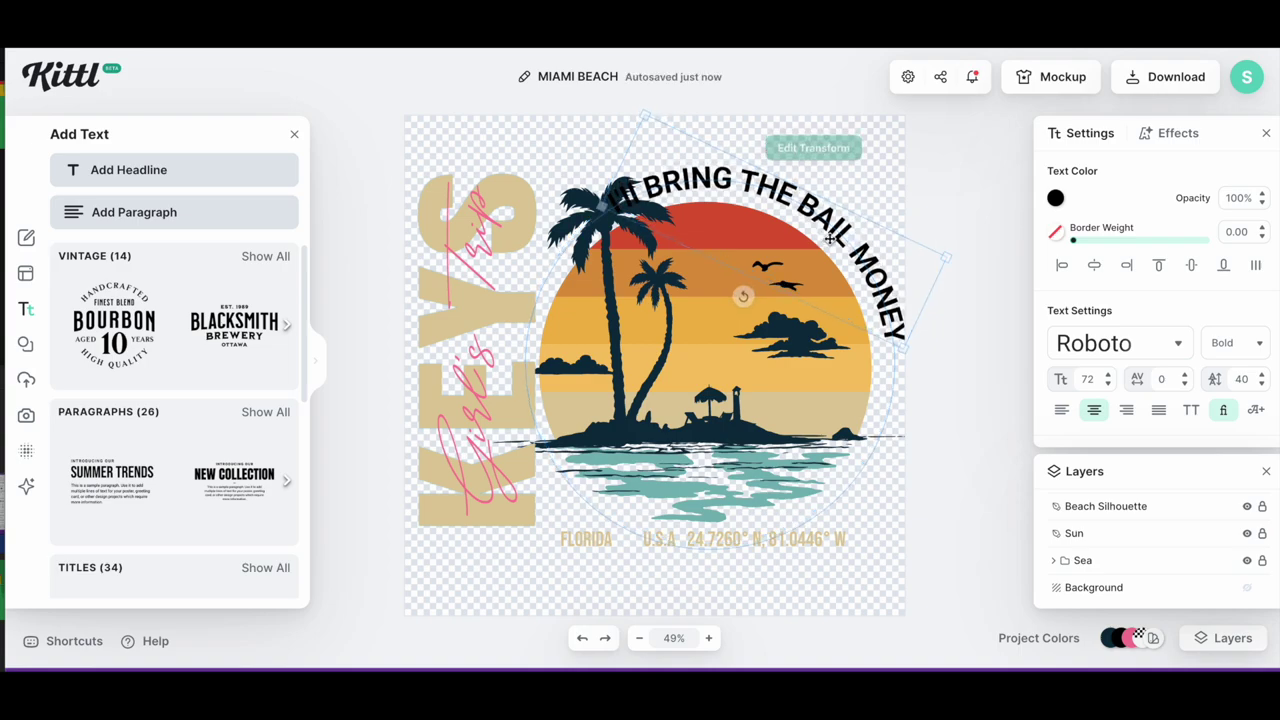
# Set the circular slogan's font size to 58.
pyautogui.click(1108, 376)
pyautogui.click(1107, 384)
pyautogui.click(1108, 384)
pyautogui.click(1108, 384)
pyautogui.click(1108, 384)
pyautogui.click(1108, 384)
pyautogui.click(1108, 384)
pyautogui.click(1108, 384)
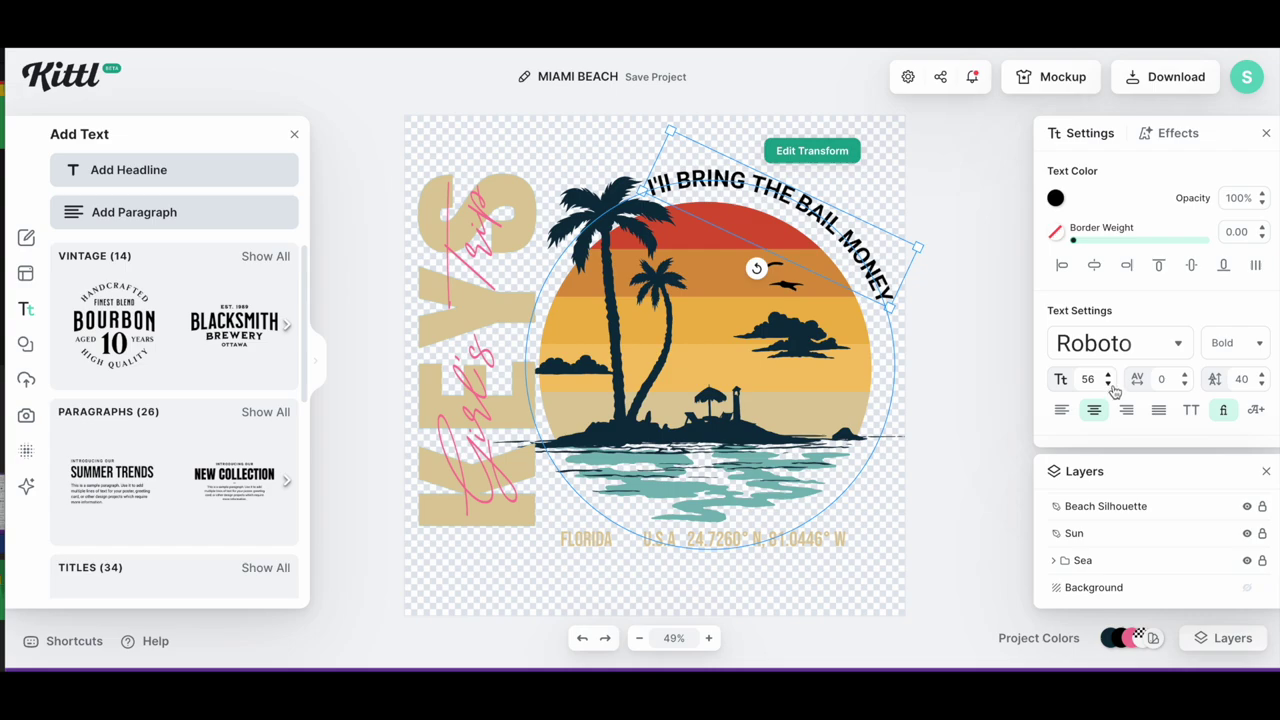
pyautogui.click(1109, 376)
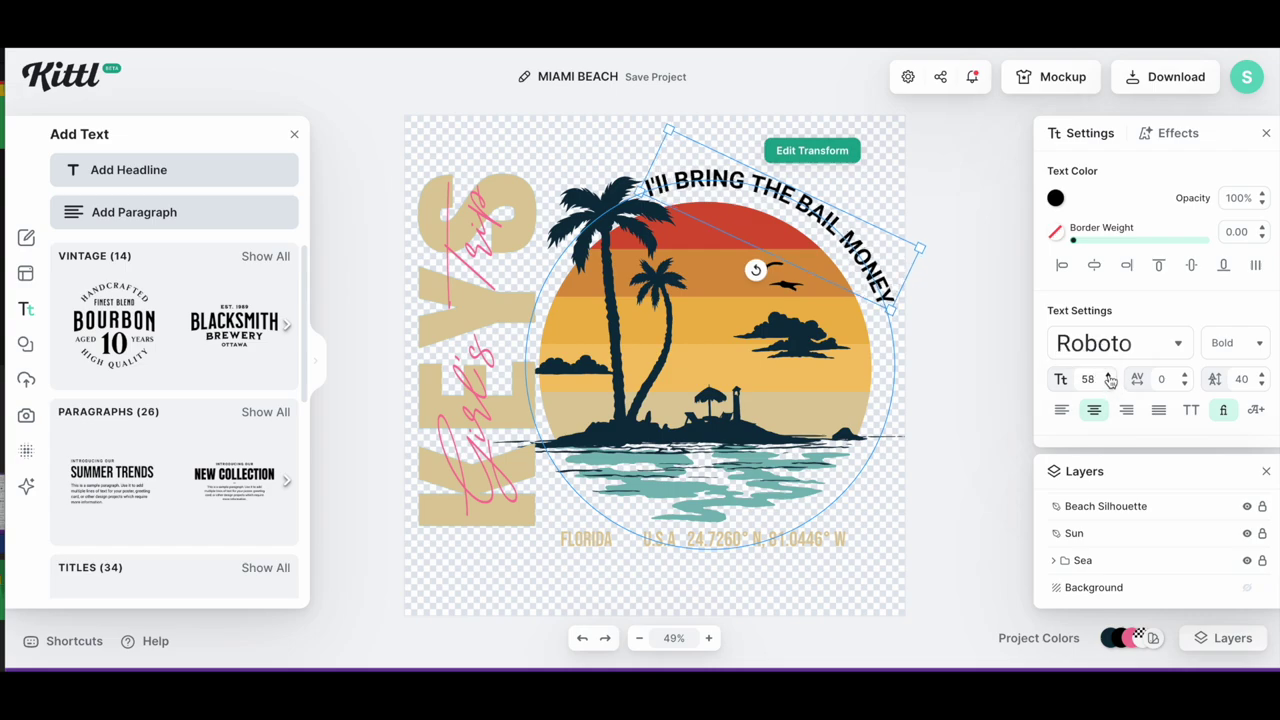
# Rotate the slogan to 33° and reposition it so its curve clears the palm tree and hugs the sun.
pyautogui.click(820, 264)
pyautogui.click(820, 243)
pyautogui.moveTo(818, 210); pyautogui.dragTo(826, 220)
pyautogui.moveTo(756, 285); pyautogui.dragTo(754, 283)
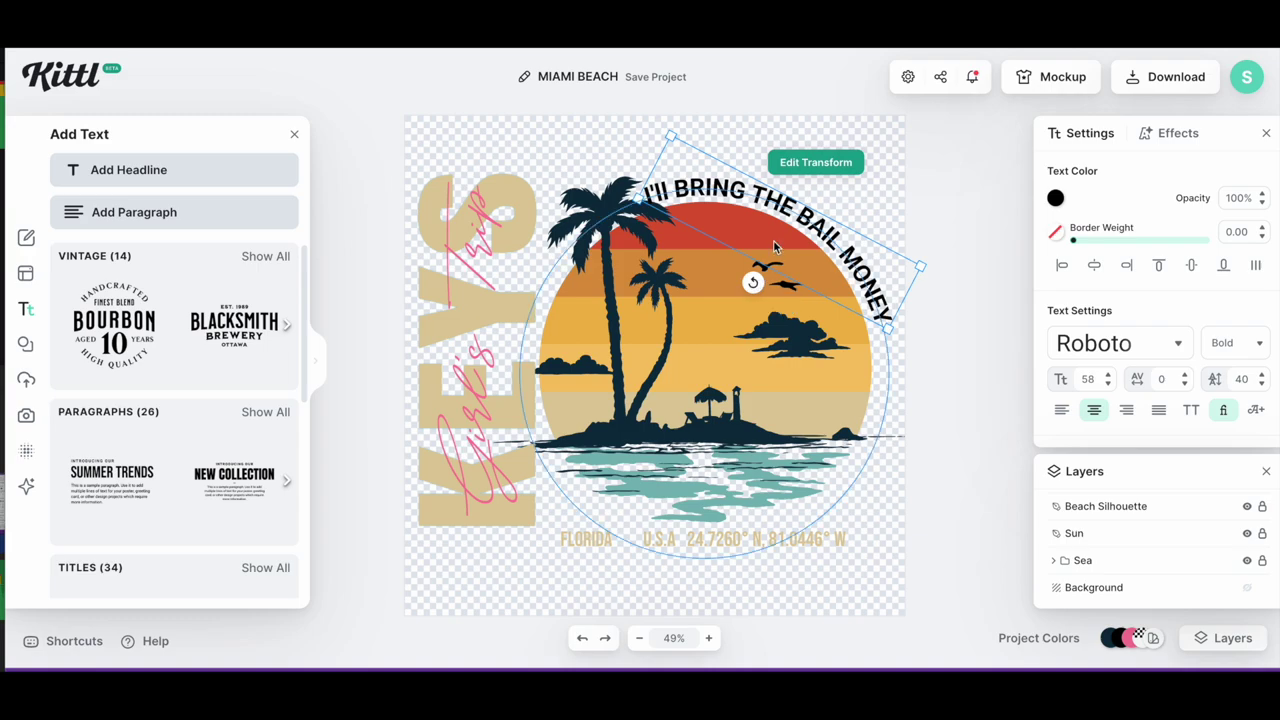
pyautogui.moveTo(800, 207); pyautogui.dragTo(810, 209)
pyautogui.moveTo(760, 284); pyautogui.dragTo(759, 283)
pyautogui.moveTo(797, 208); pyautogui.dragTo(797, 214)
pyautogui.moveTo(759, 284); pyautogui.dragTo(758, 285)
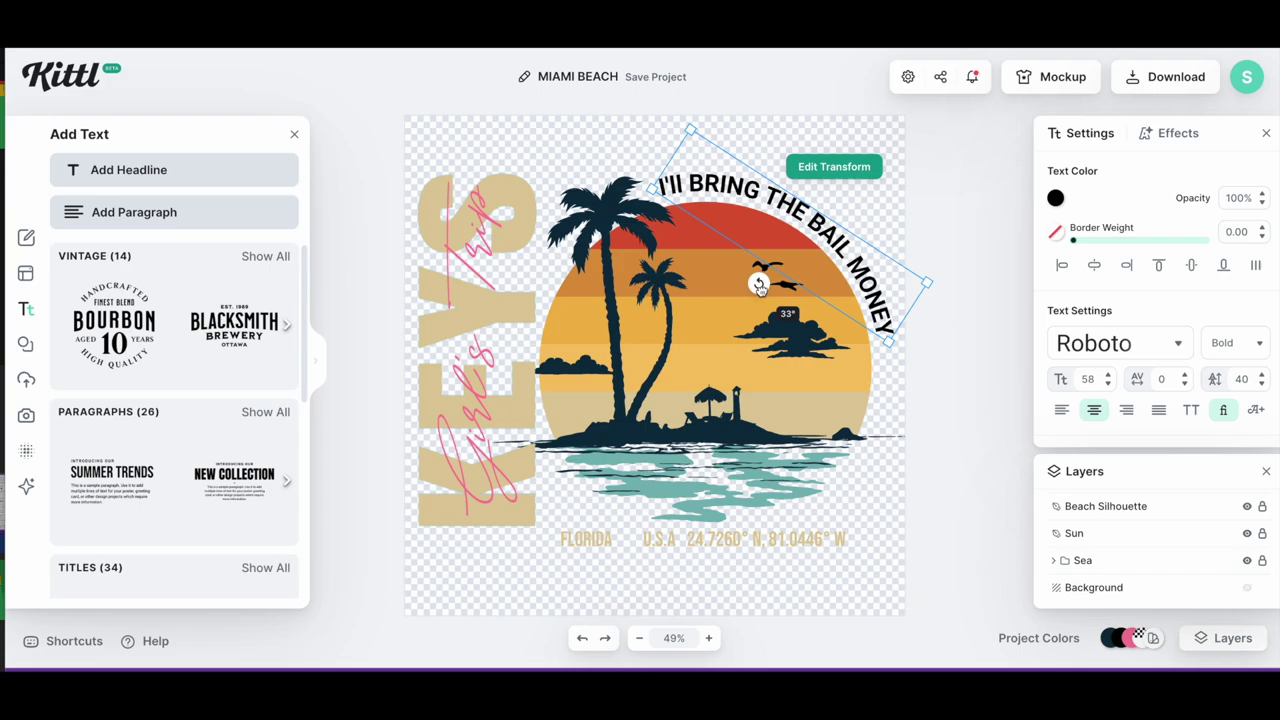
pyautogui.moveTo(759, 286); pyautogui.dragTo(759, 286)
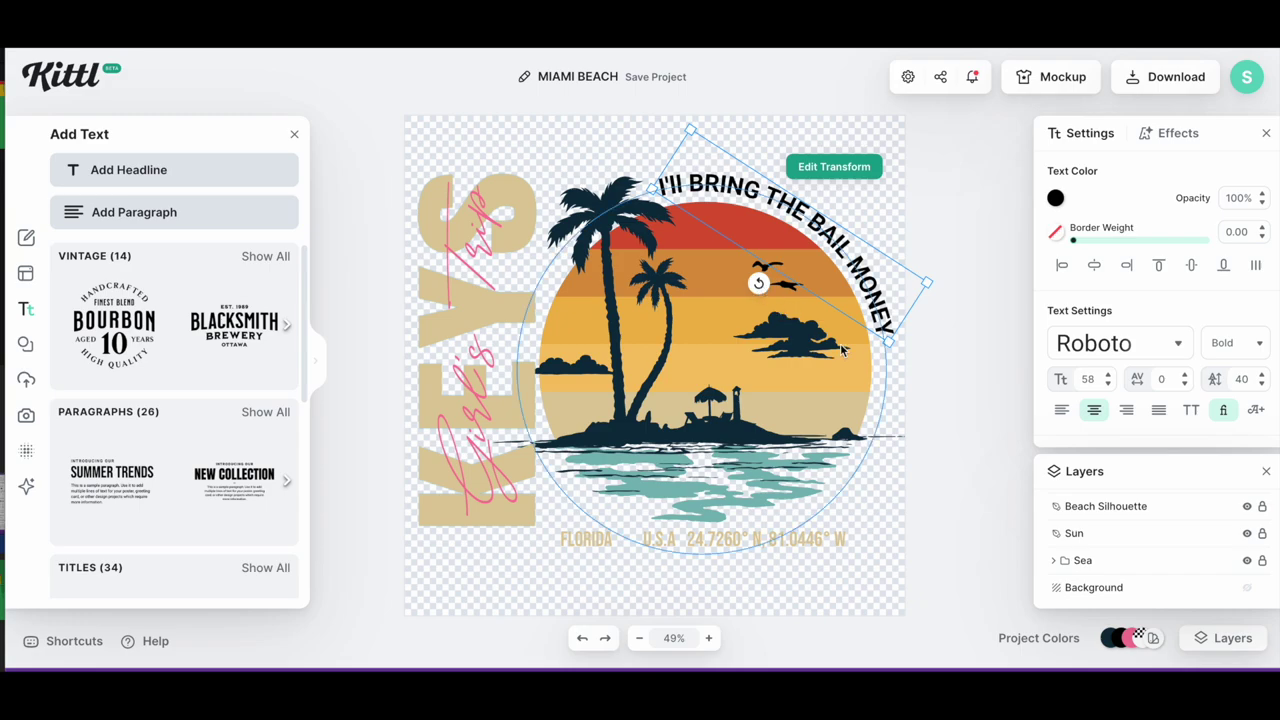
# Shift the curved slogan slightly outward from the sun and fine-tune its rotation for an even gap.
pyautogui.click(922, 358)
pyautogui.click(881, 314)
pyautogui.moveTo(881, 314); pyautogui.dragTo(887, 309)
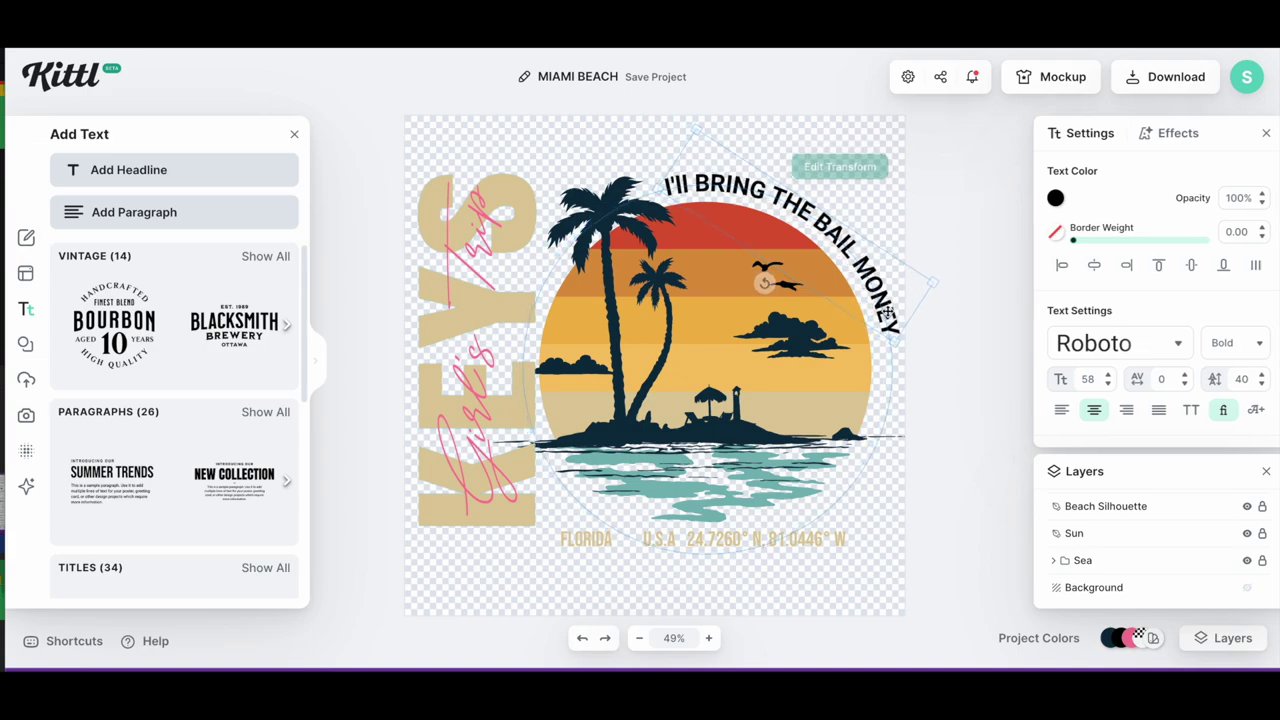
pyautogui.hotkey('ctrl', 'z')
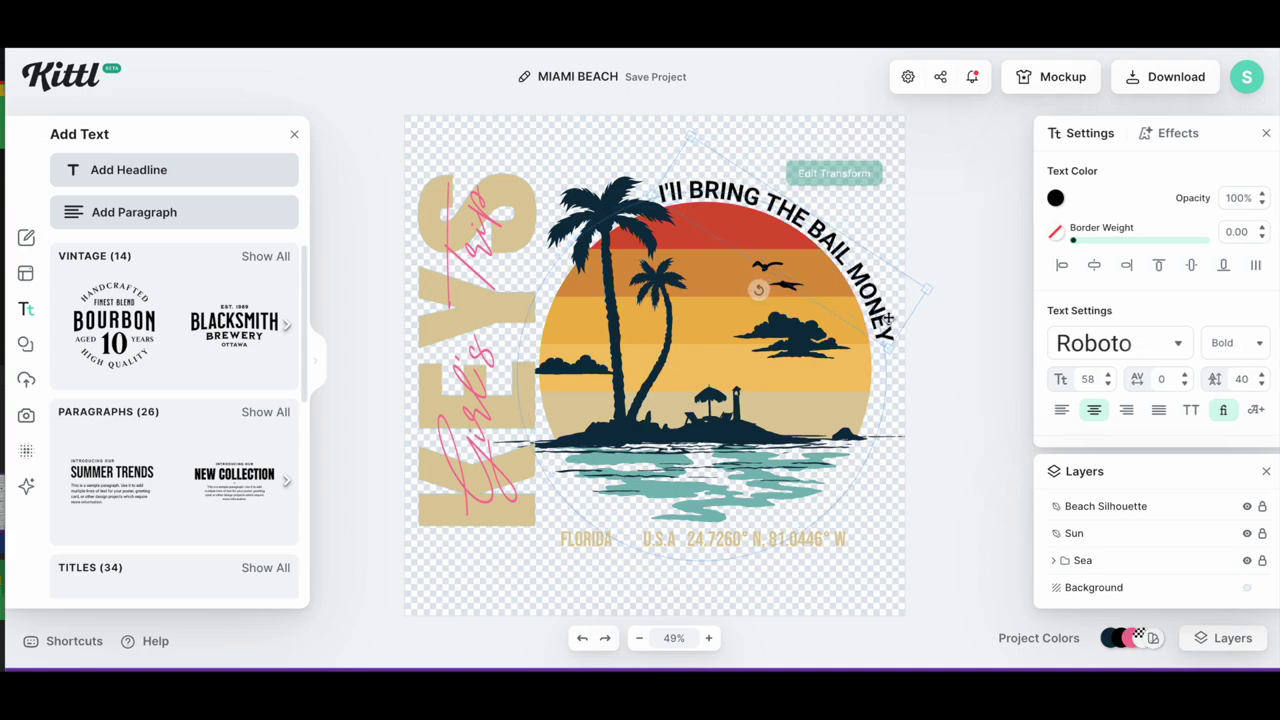
pyautogui.hotkey('ctrl', 'shift', 'z')
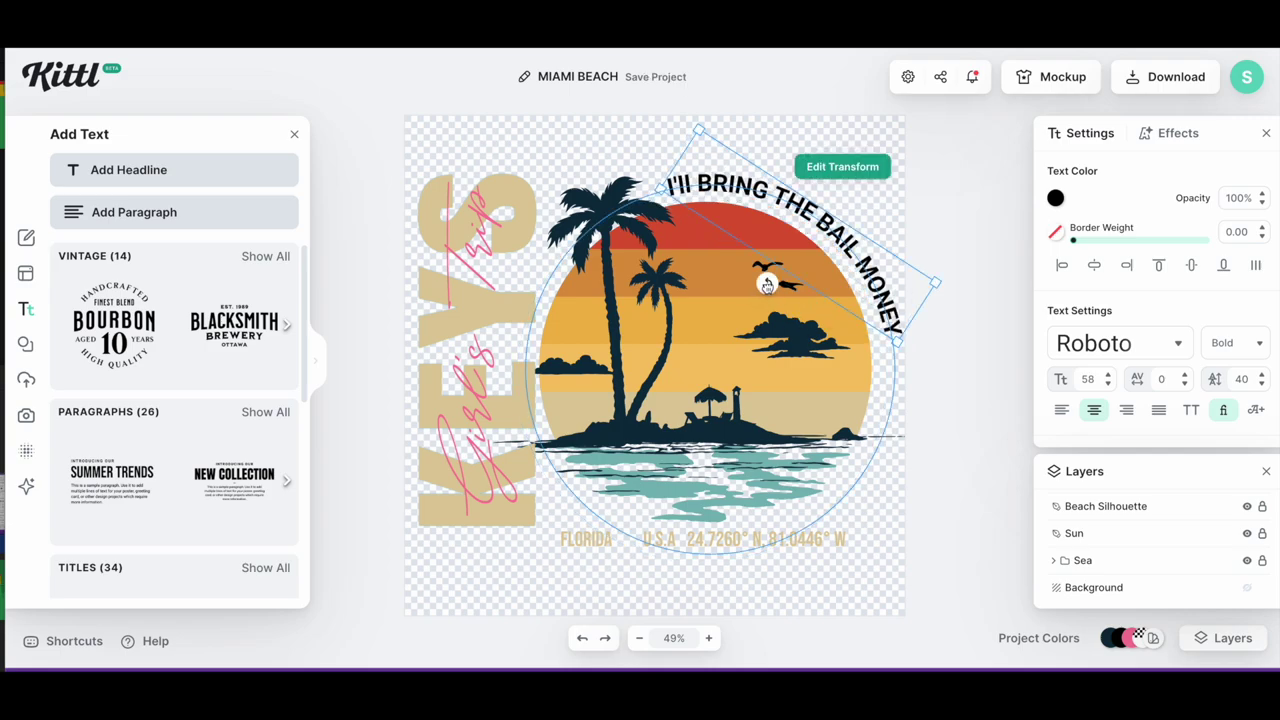
pyautogui.moveTo(766, 285); pyautogui.dragTo(766, 284)
pyautogui.click(965, 320)
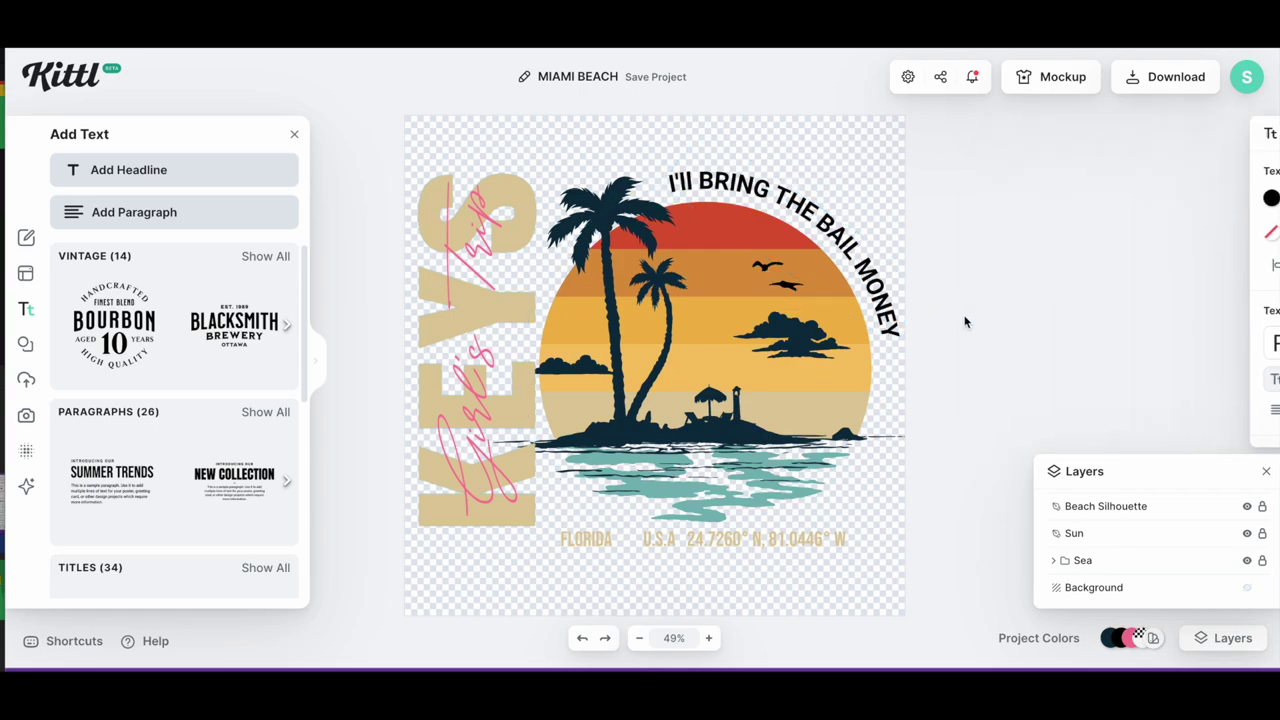
# Change the slogan's text color to the pink document color fe7f9c.
pyautogui.doubleClick(877, 300)
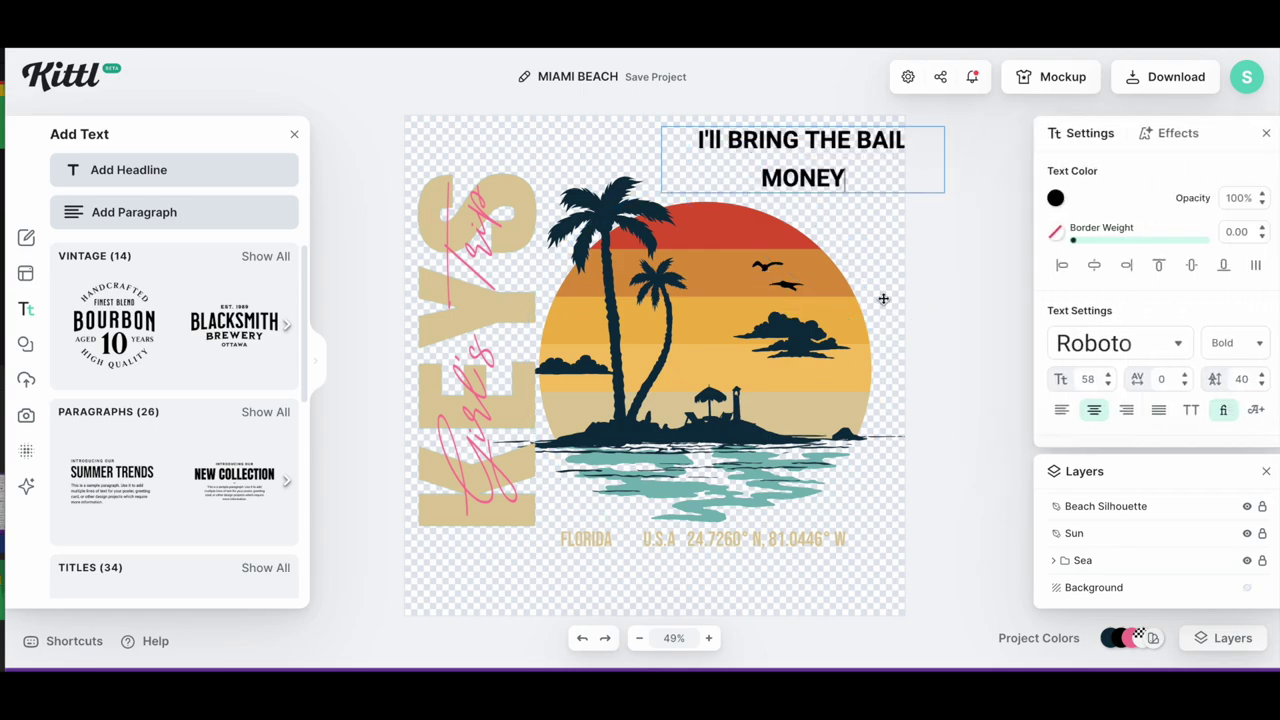
pyautogui.click(1055, 198)
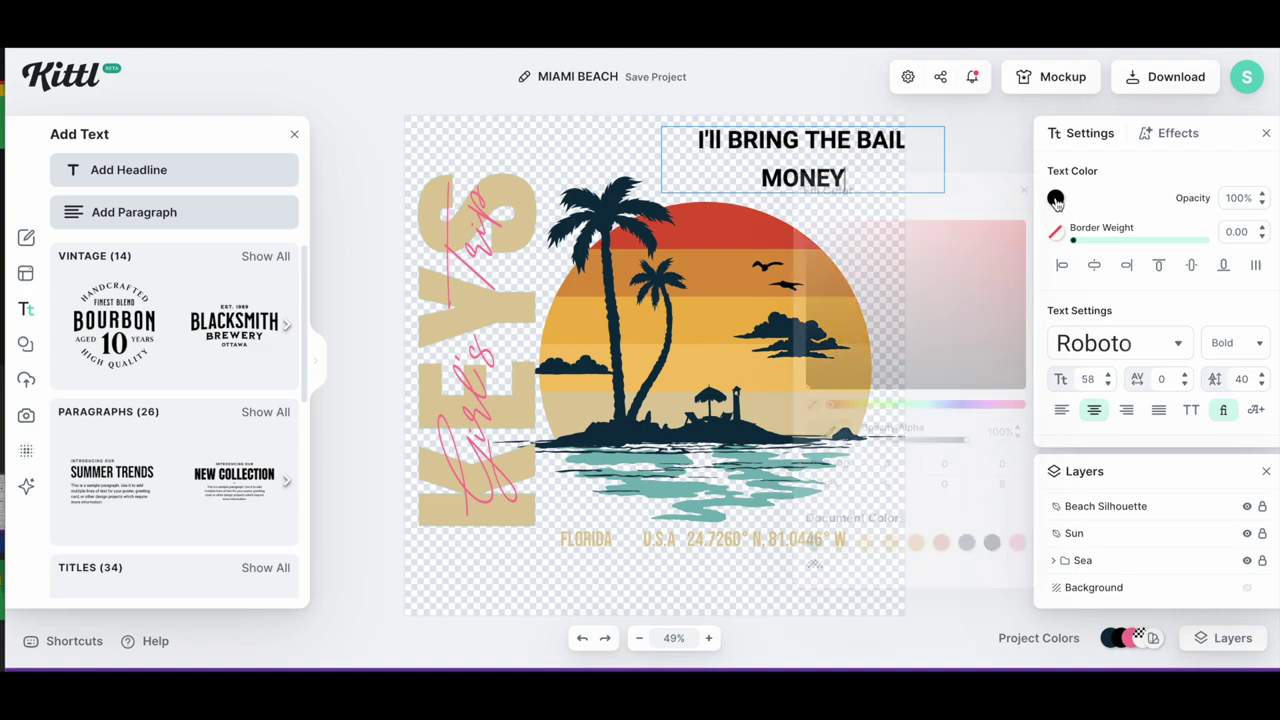
pyautogui.click(1015, 540)
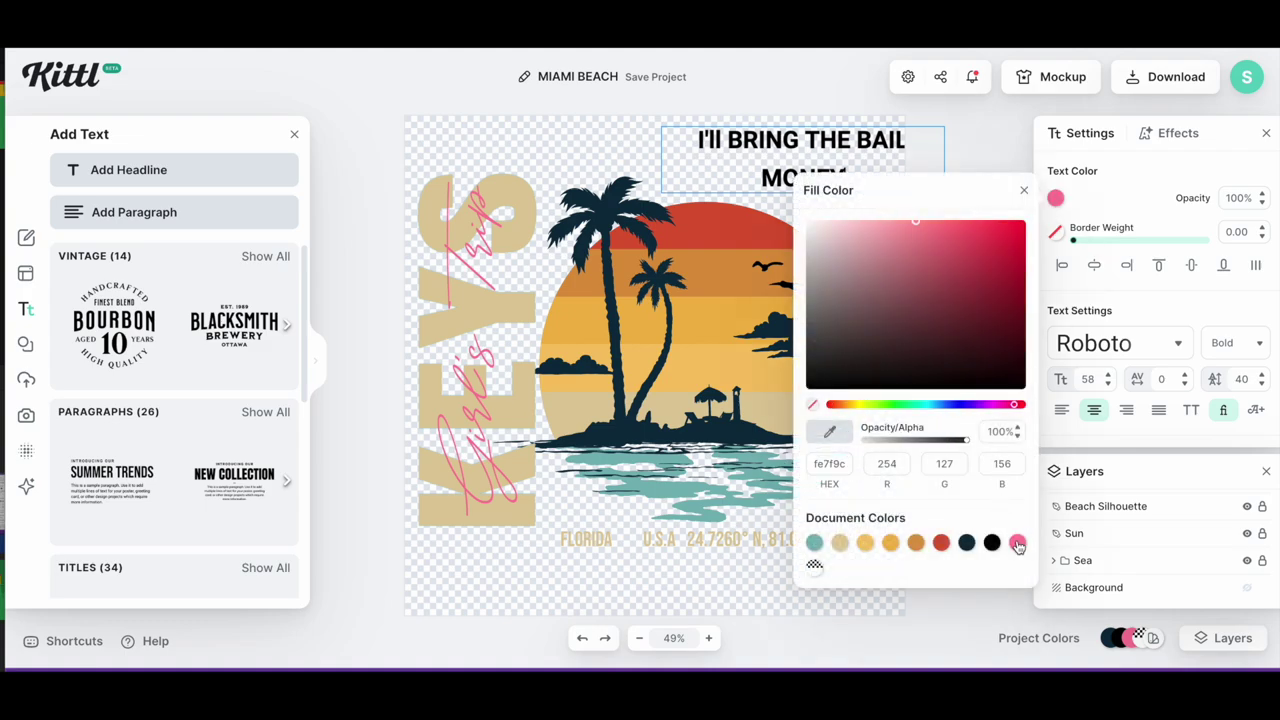
pyautogui.click(993, 145)
pyautogui.click(993, 145)
pyautogui.click(742, 538)
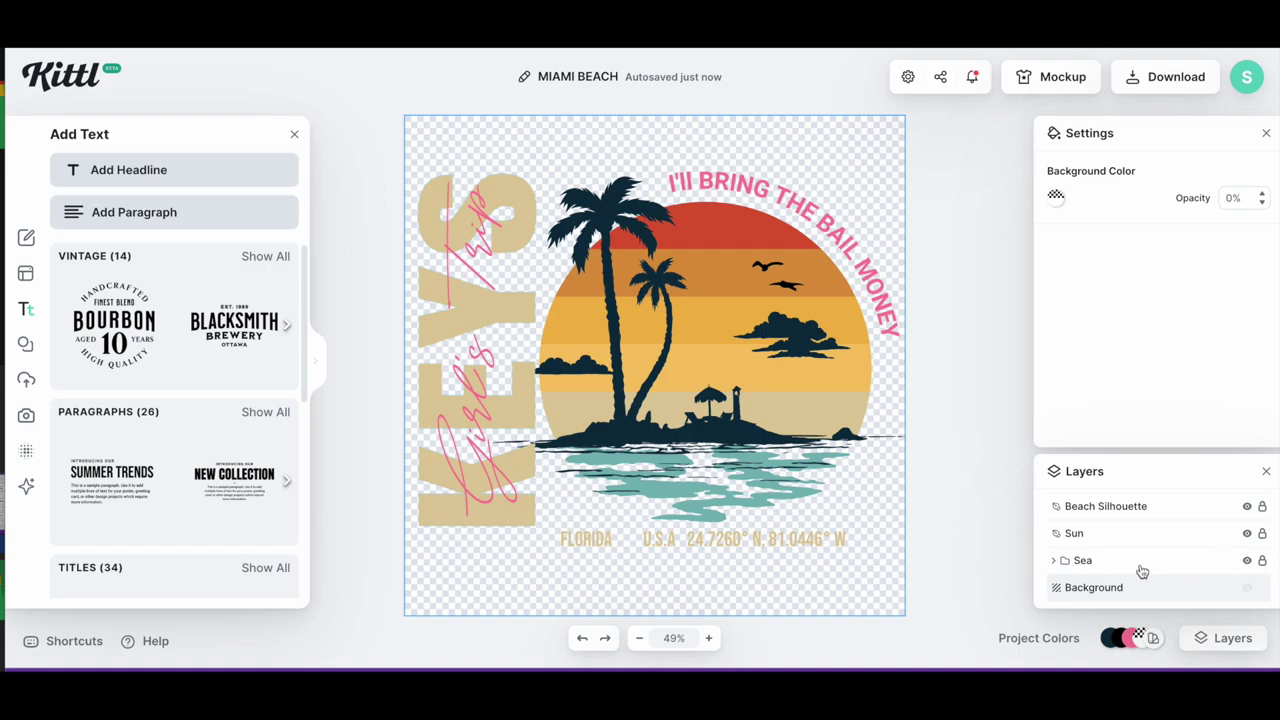
pyautogui.scroll(3, 1245, 568)
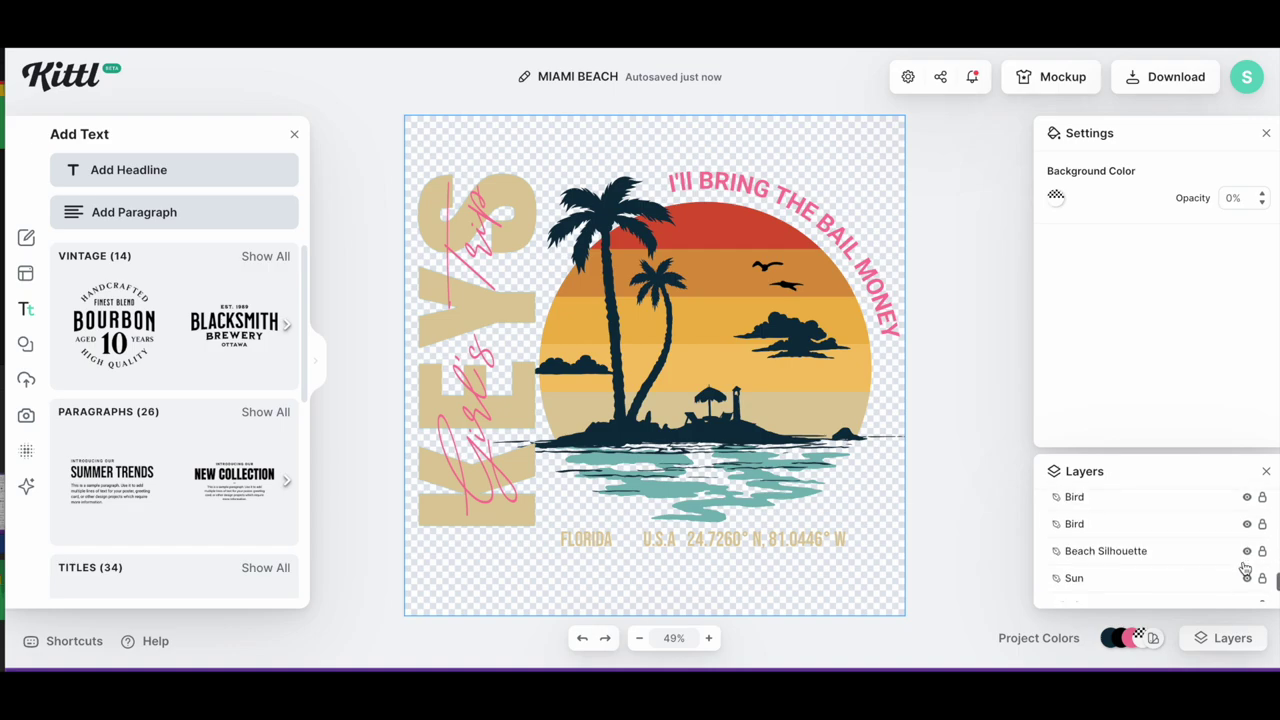
# Unlock the "FLORIDA" and "U.S.A" texts and recolor both with the teal document color 7ab6b9.
pyautogui.scroll(5, 1245, 567)
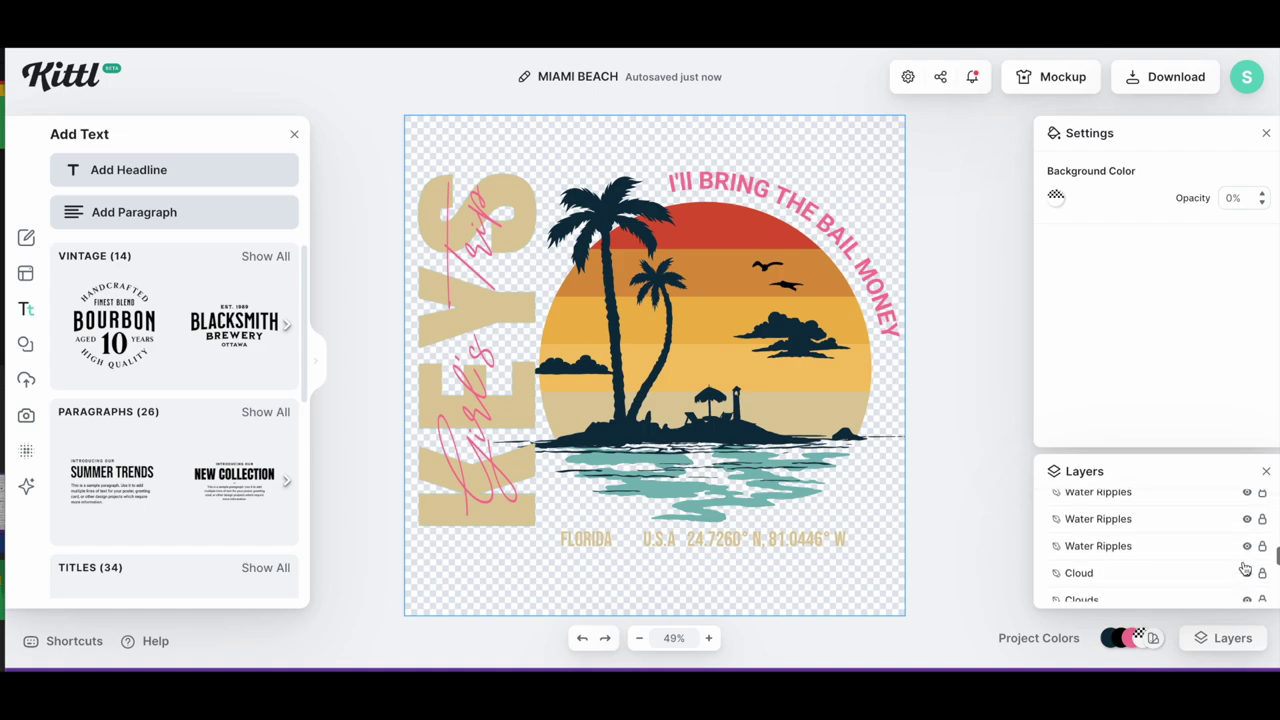
pyautogui.scroll(5, 1245, 567)
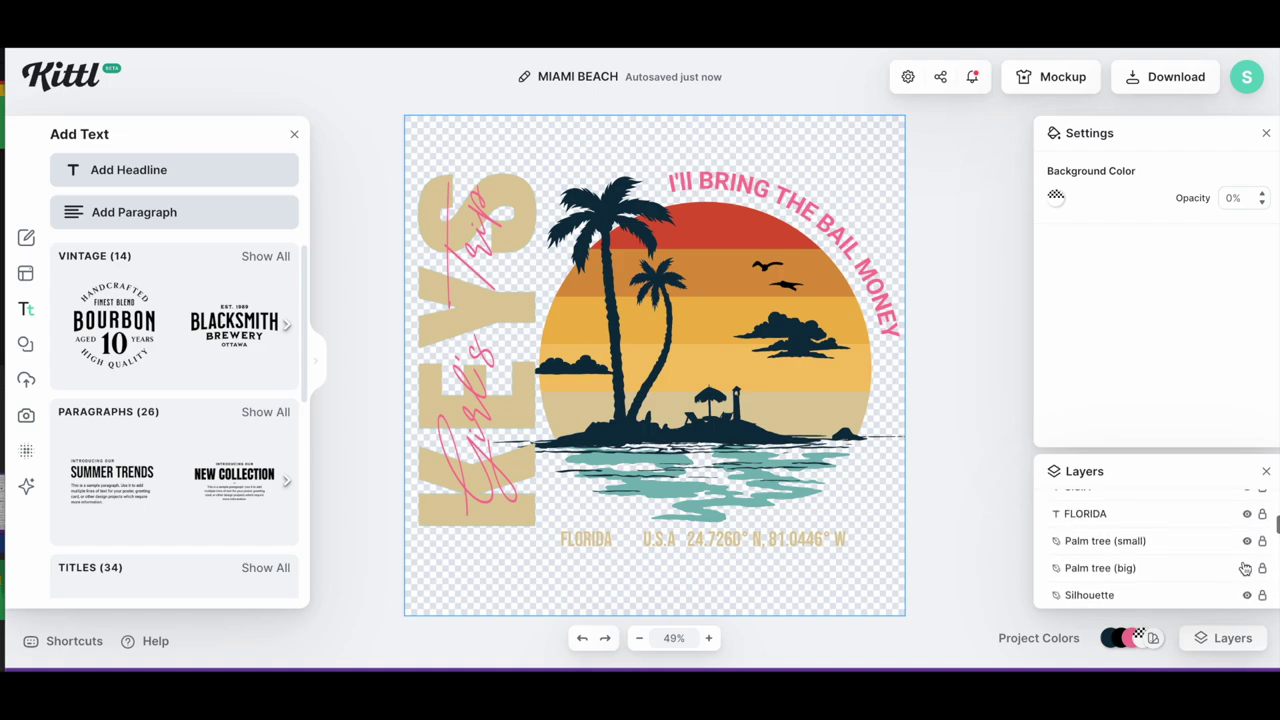
pyautogui.scroll(1, 1245, 567)
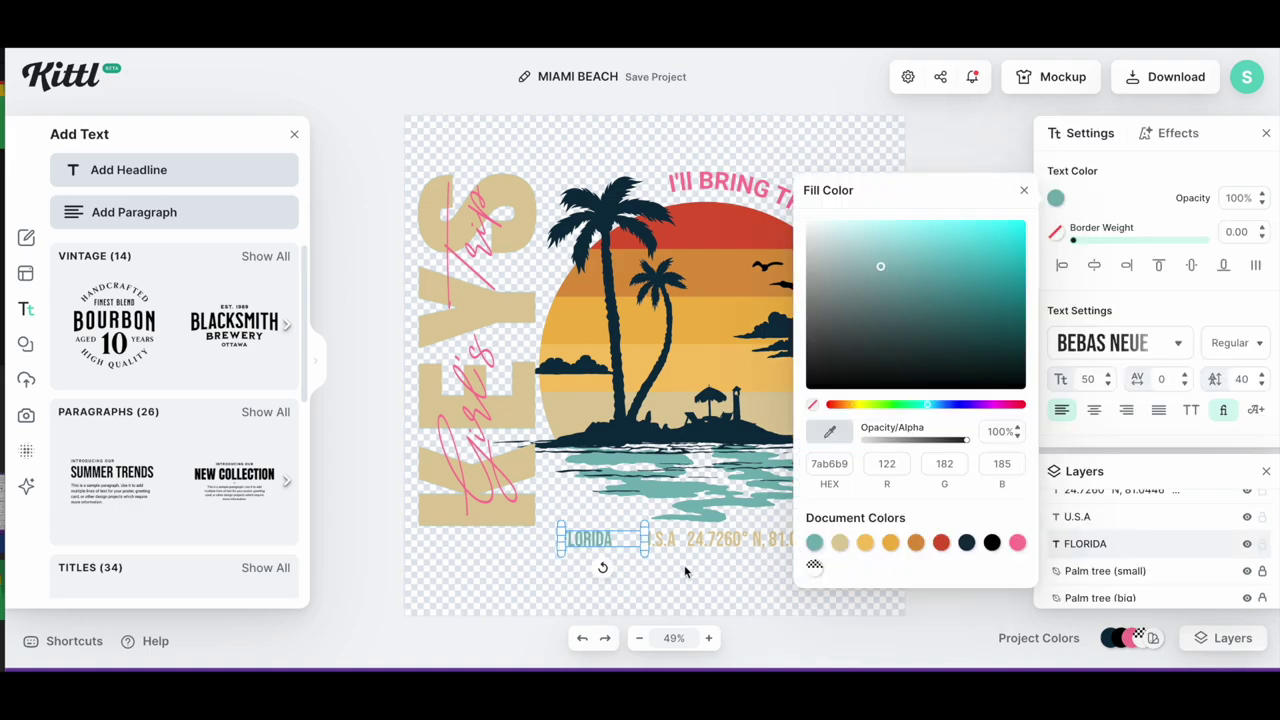
pyautogui.click(677, 538)
pyautogui.doubleClick(677, 538)
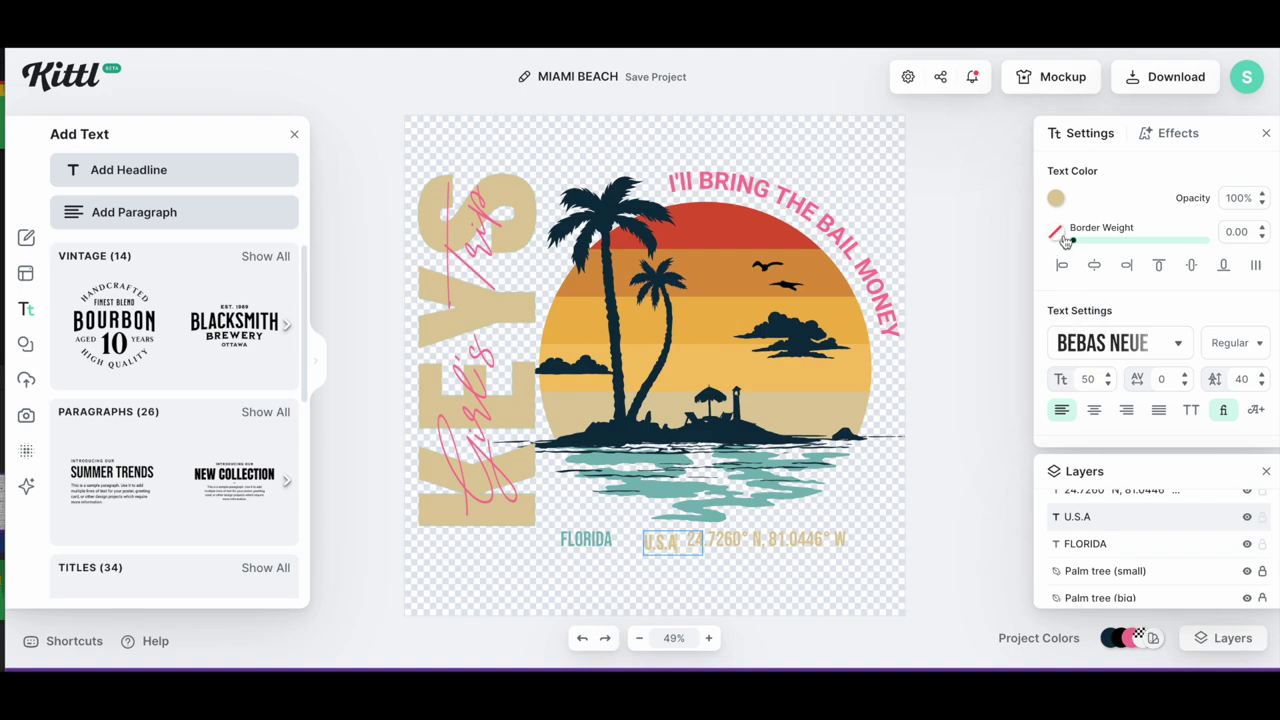
pyautogui.click(1056, 198)
pyautogui.click(815, 542)
# Change the color of the coordinates text "24.7260° N, 81.0446° W" to the teal document color.
pyautogui.click(766, 541)
pyautogui.doubleClick(766, 543)
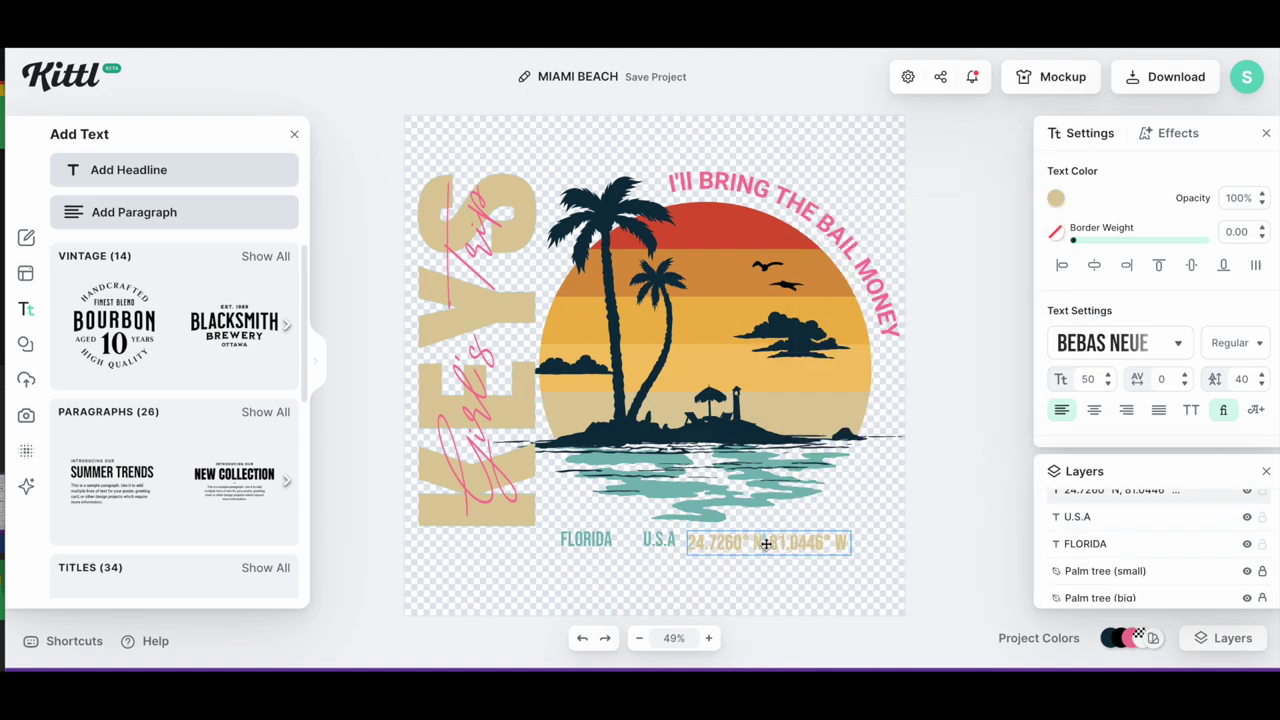
pyautogui.click(1056, 198)
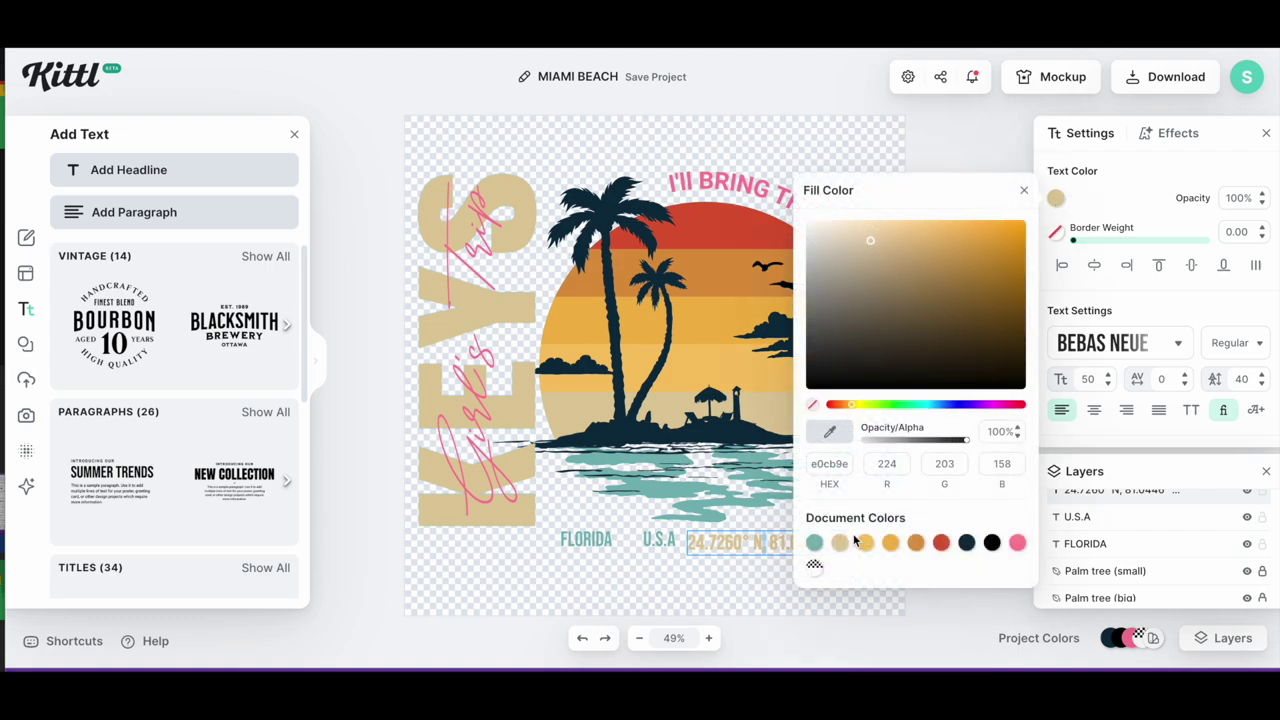
pyautogui.click(815, 542)
pyautogui.click(760, 580)
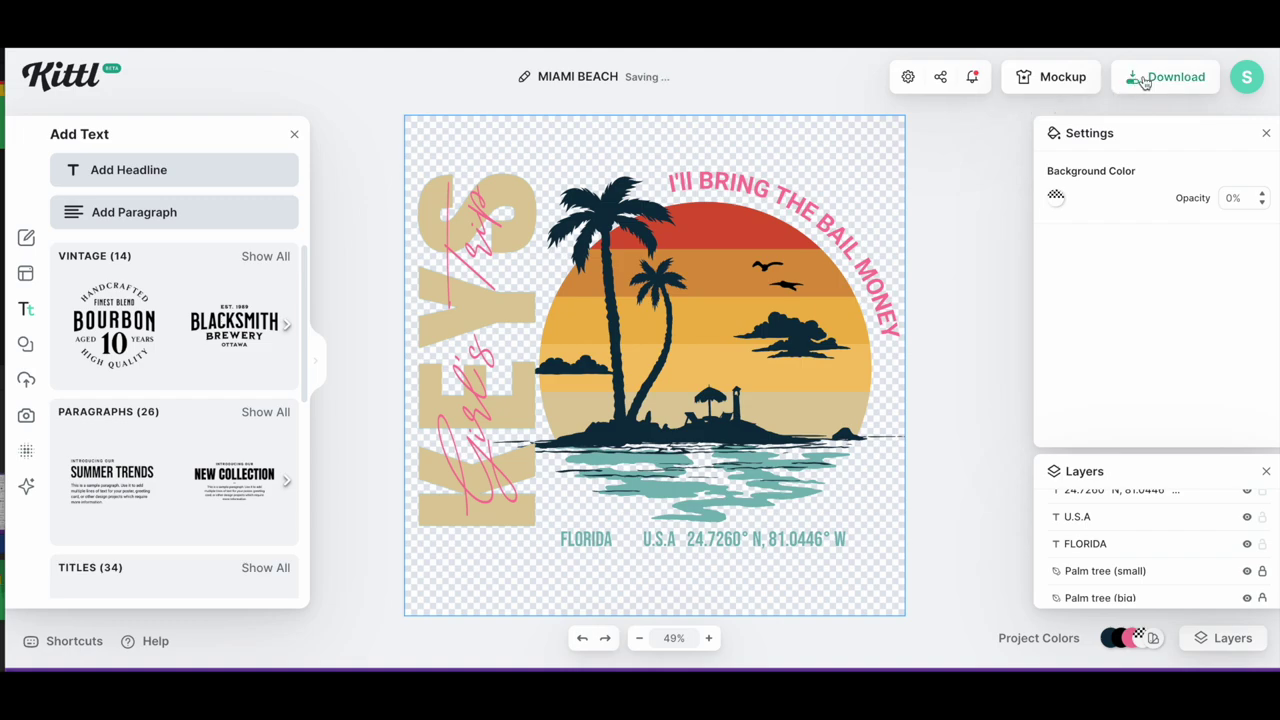
# Set the background opacity to 99% and fill it with the black document color 000000, after trying navy 0d2e41.
pyautogui.scroll(-5, 1157, 557)
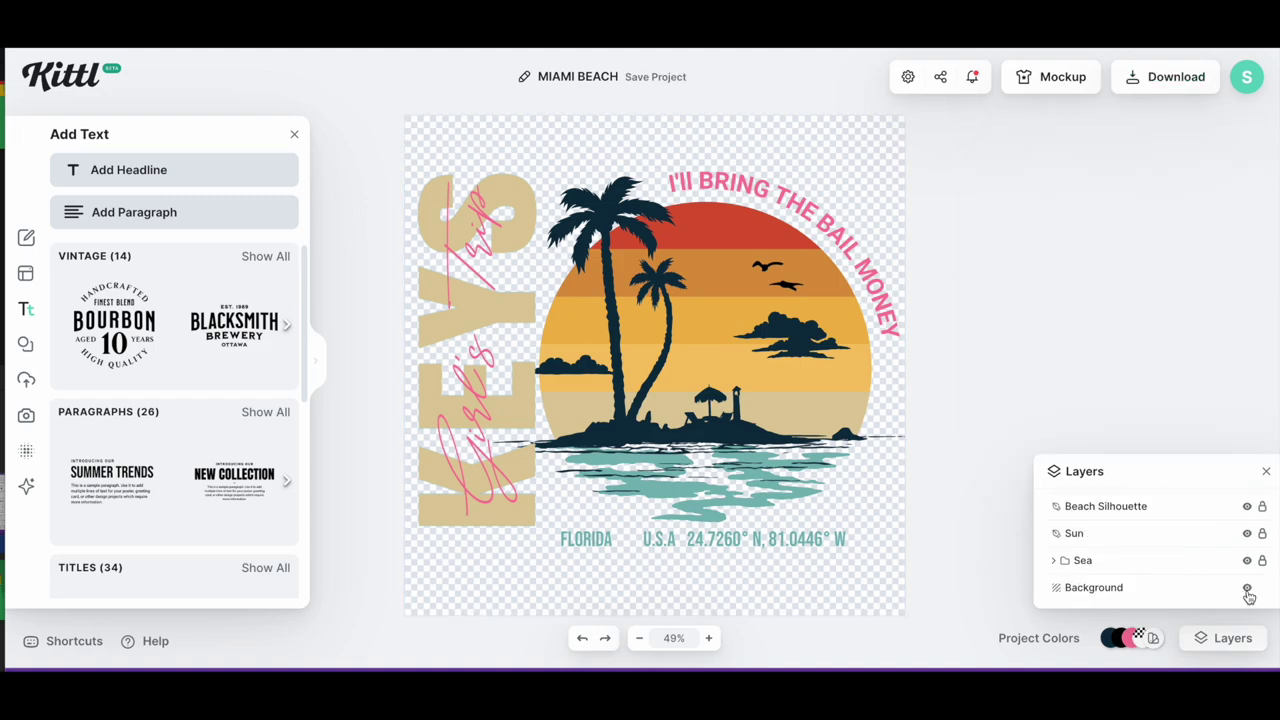
pyautogui.click(1118, 590)
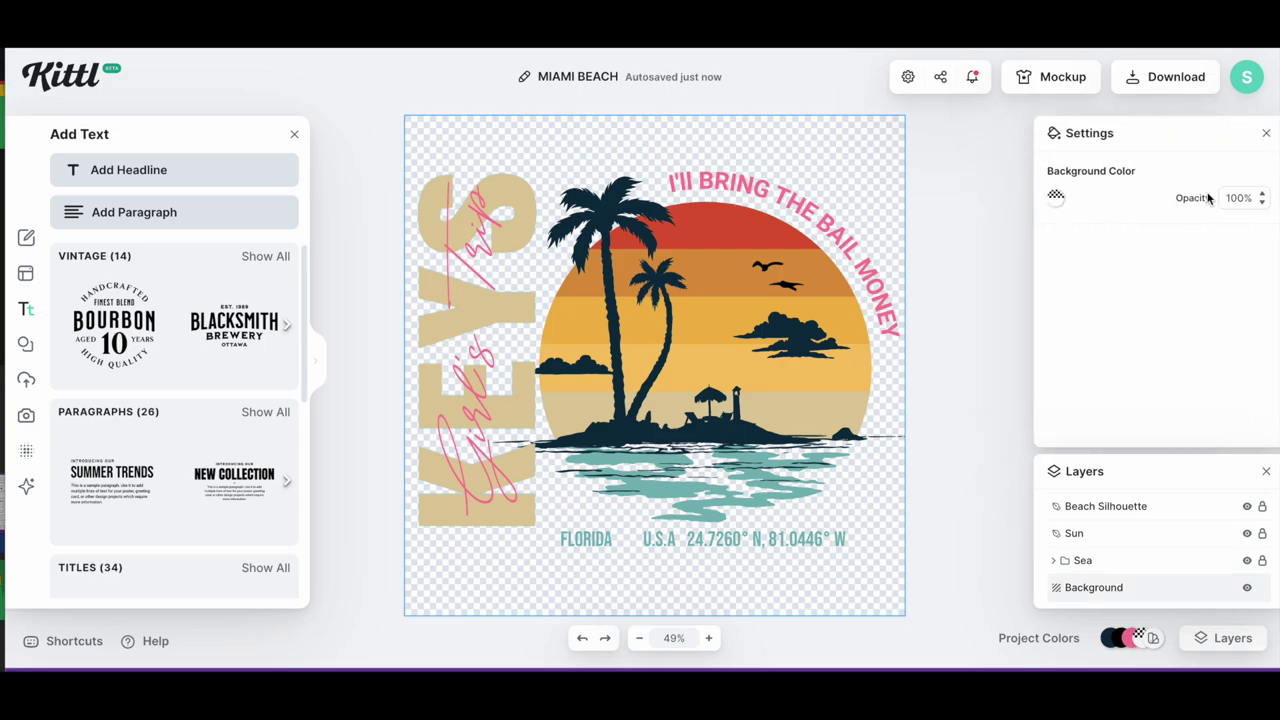
pyautogui.click(1261, 205)
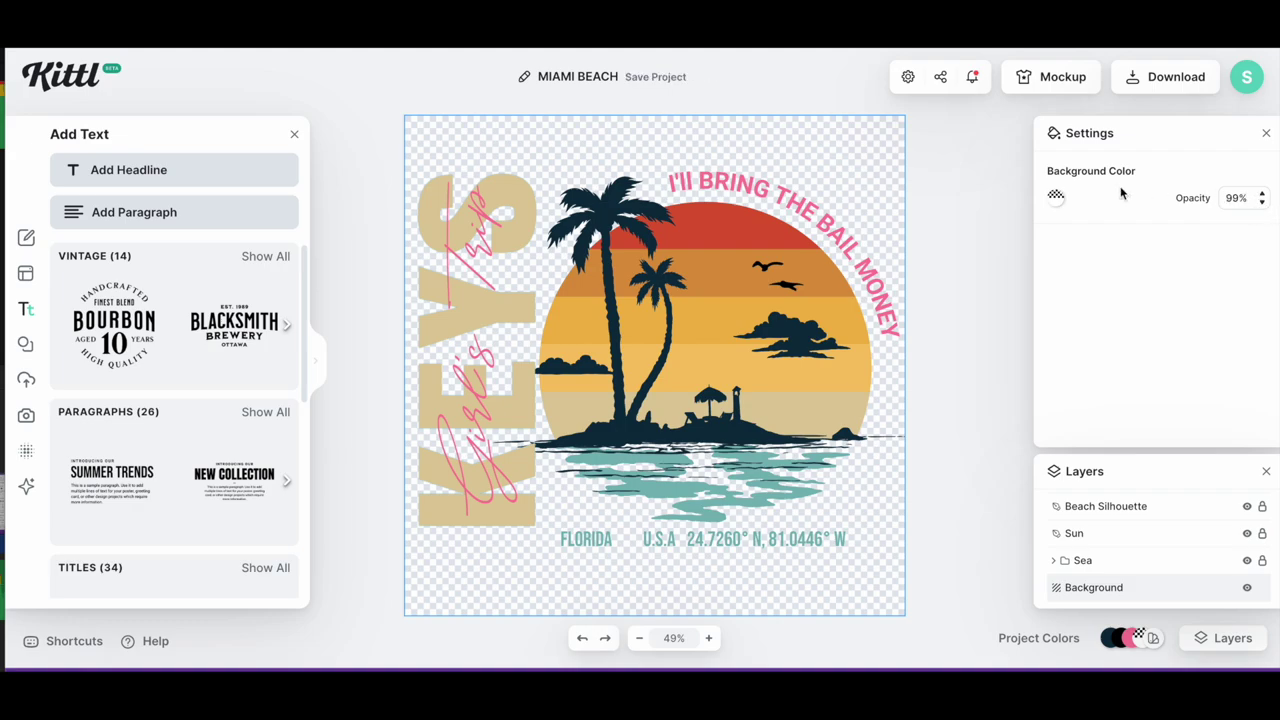
pyautogui.click(1056, 197)
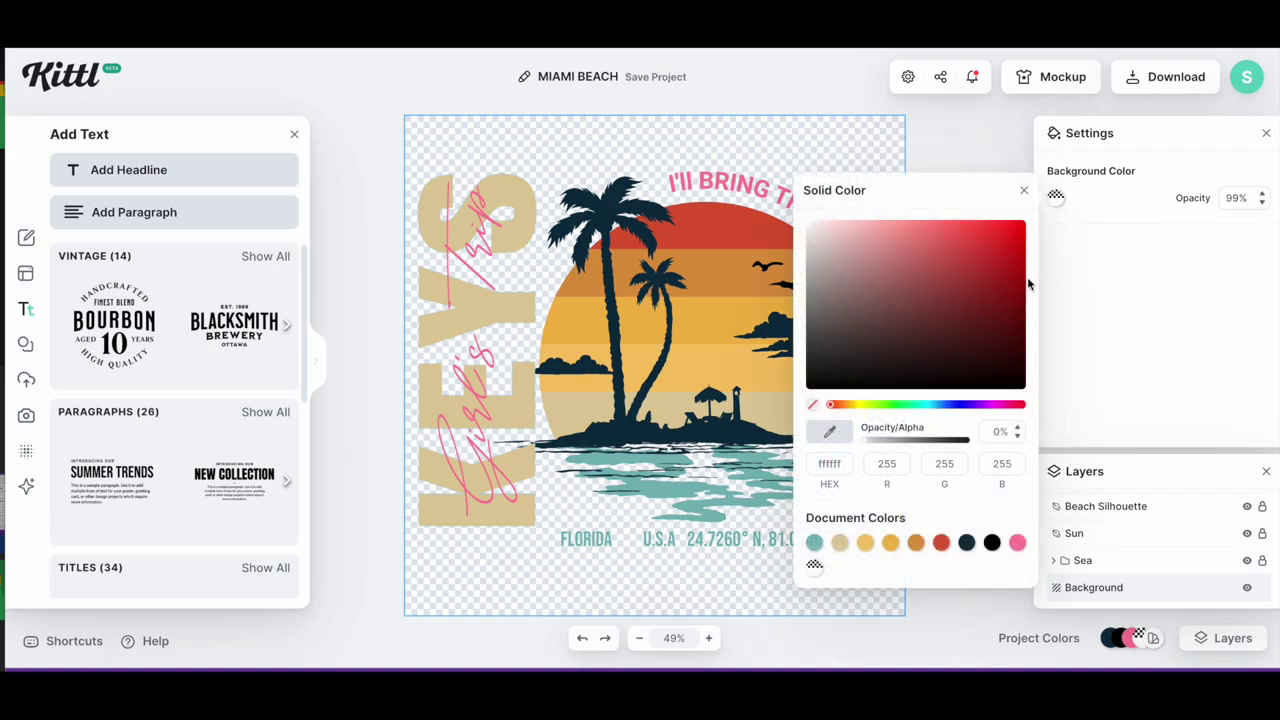
pyautogui.click(966, 543)
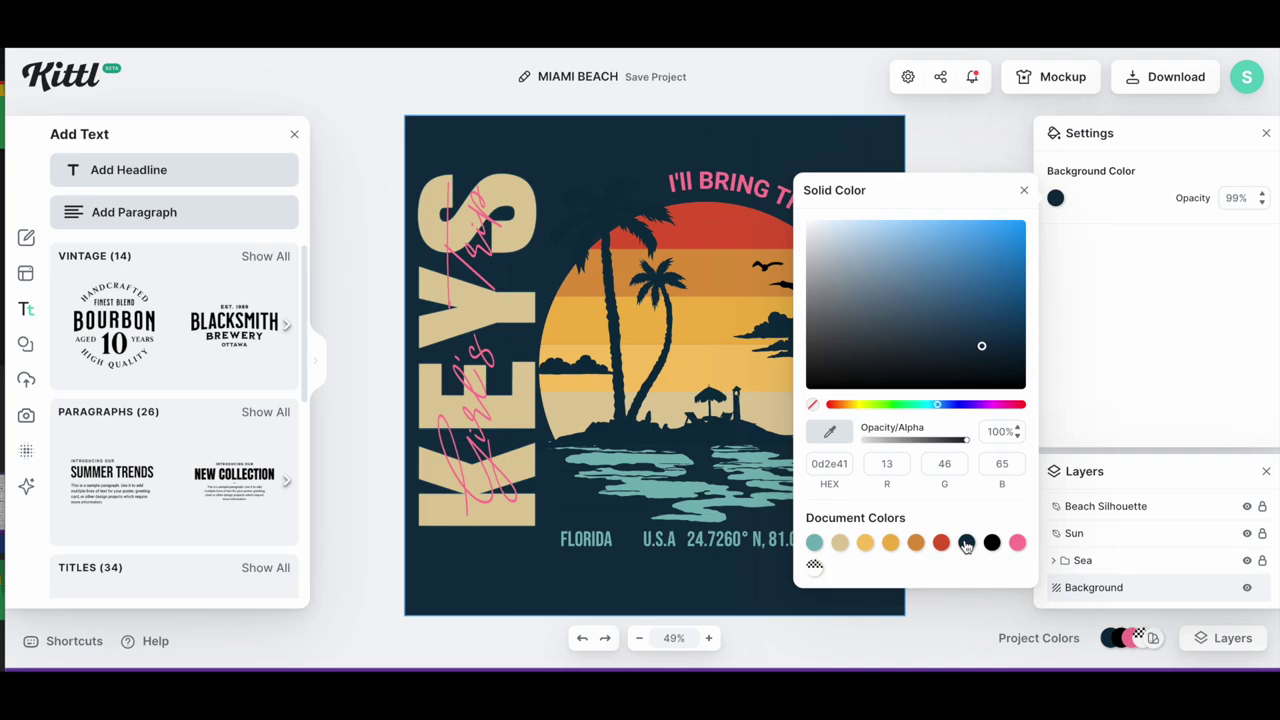
pyautogui.click(991, 542)
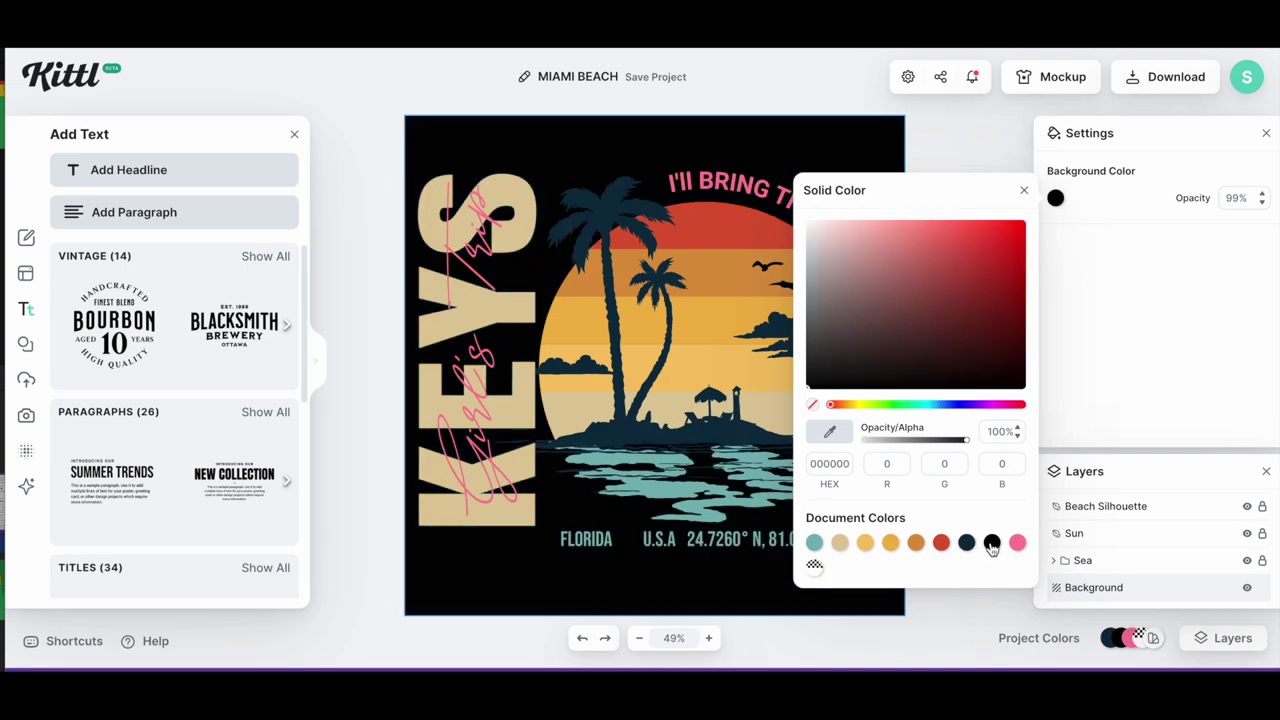
pyautogui.click(975, 624)
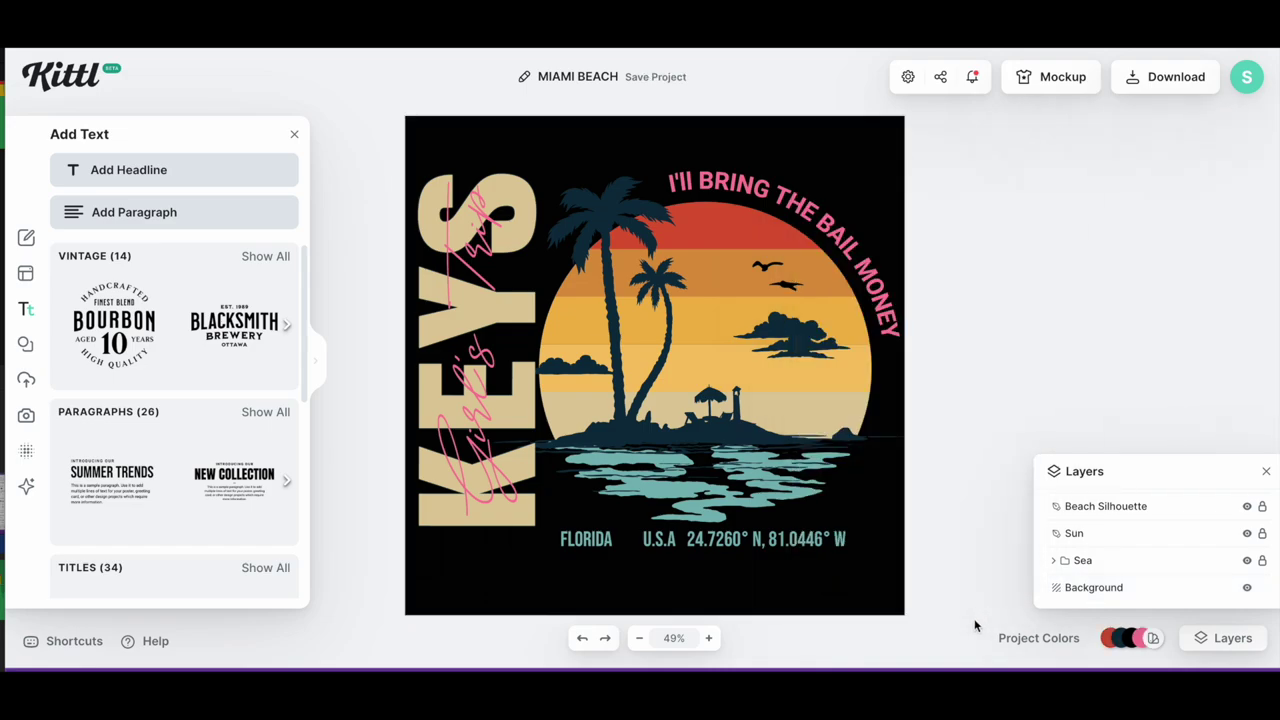
# Unlock the small and big palm tree layers and close the layer list.
pyautogui.click(605, 212)
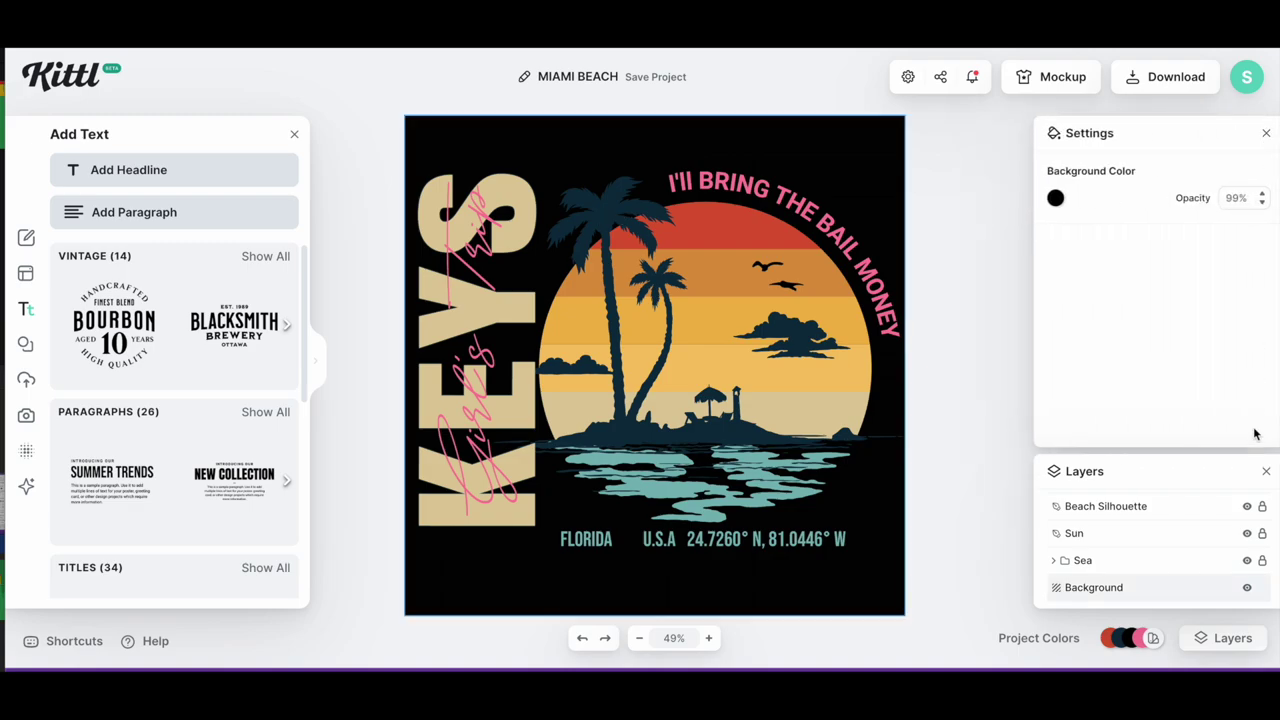
pyautogui.scroll(5, 1190, 551)
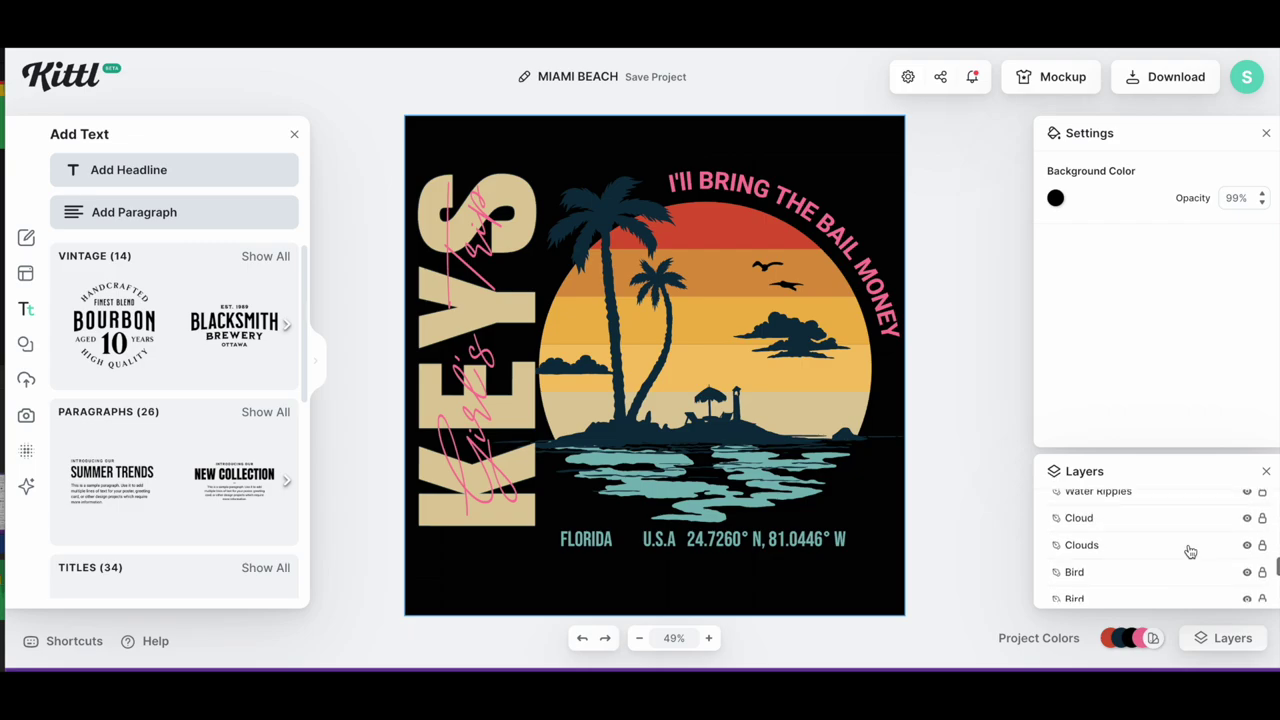
pyautogui.scroll(5, 1190, 551)
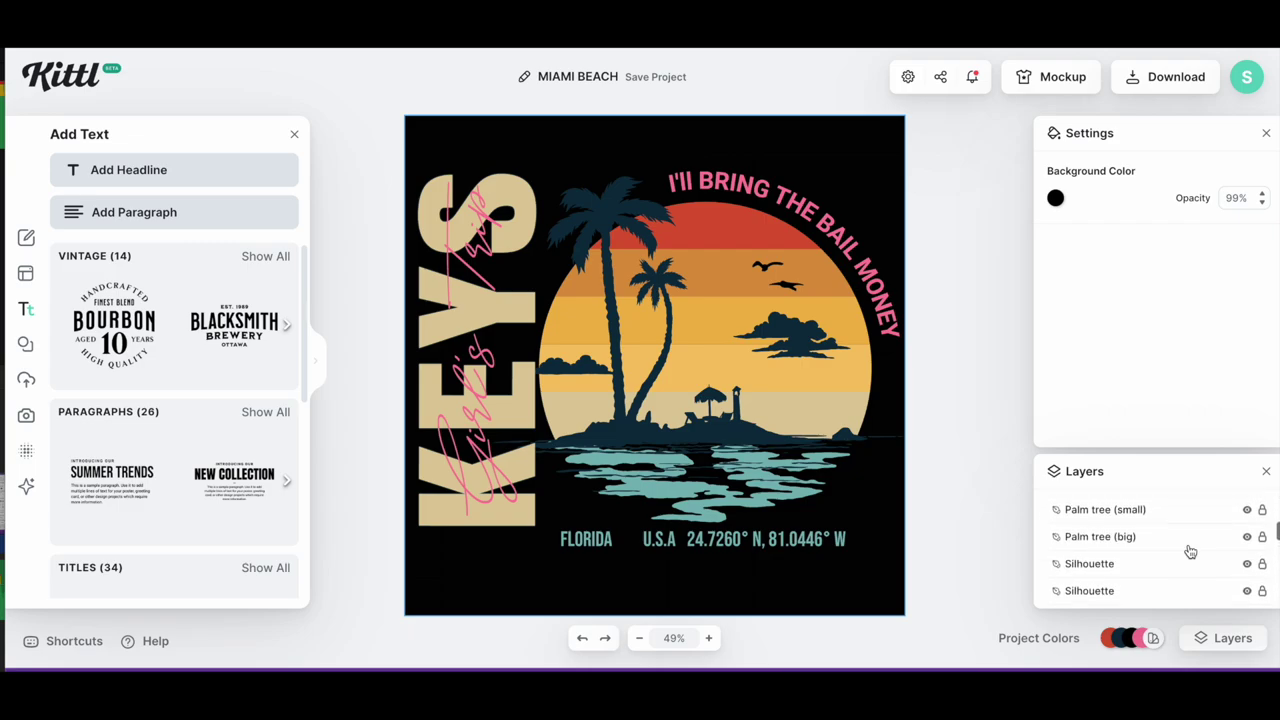
pyautogui.click(1262, 512)
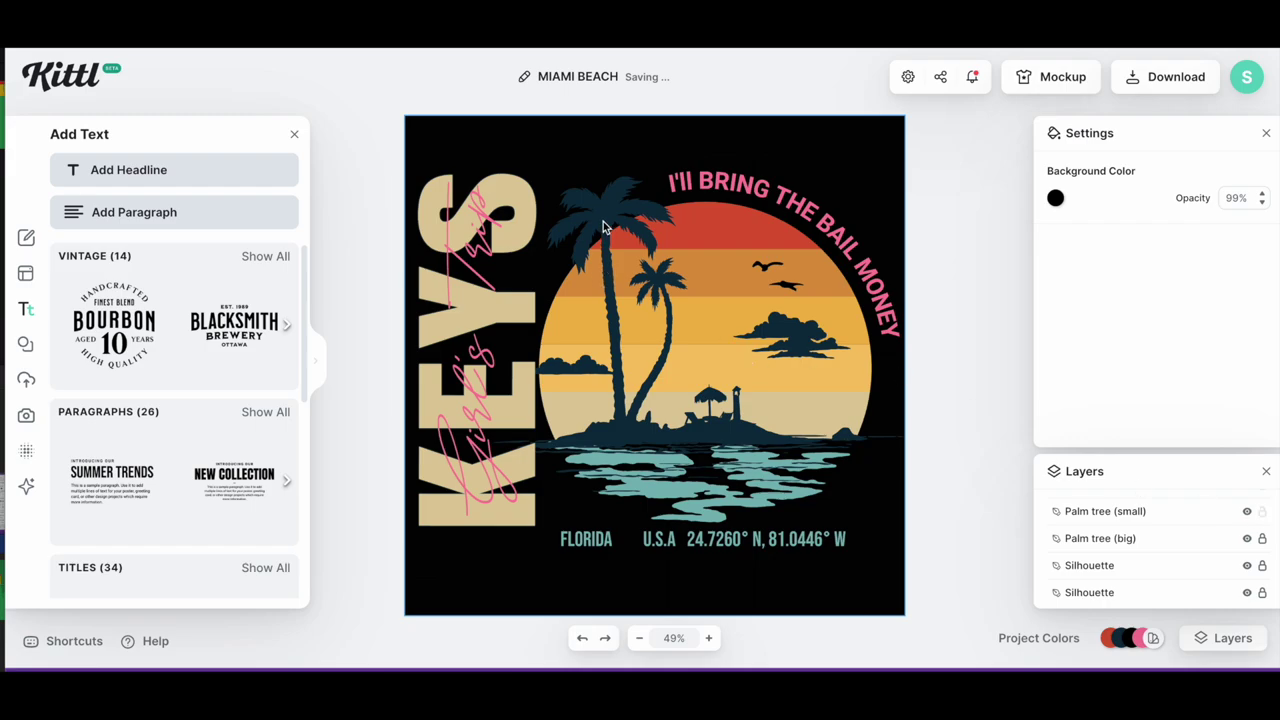
pyautogui.click(1266, 133)
pyautogui.click(1061, 436)
pyautogui.click(980, 443)
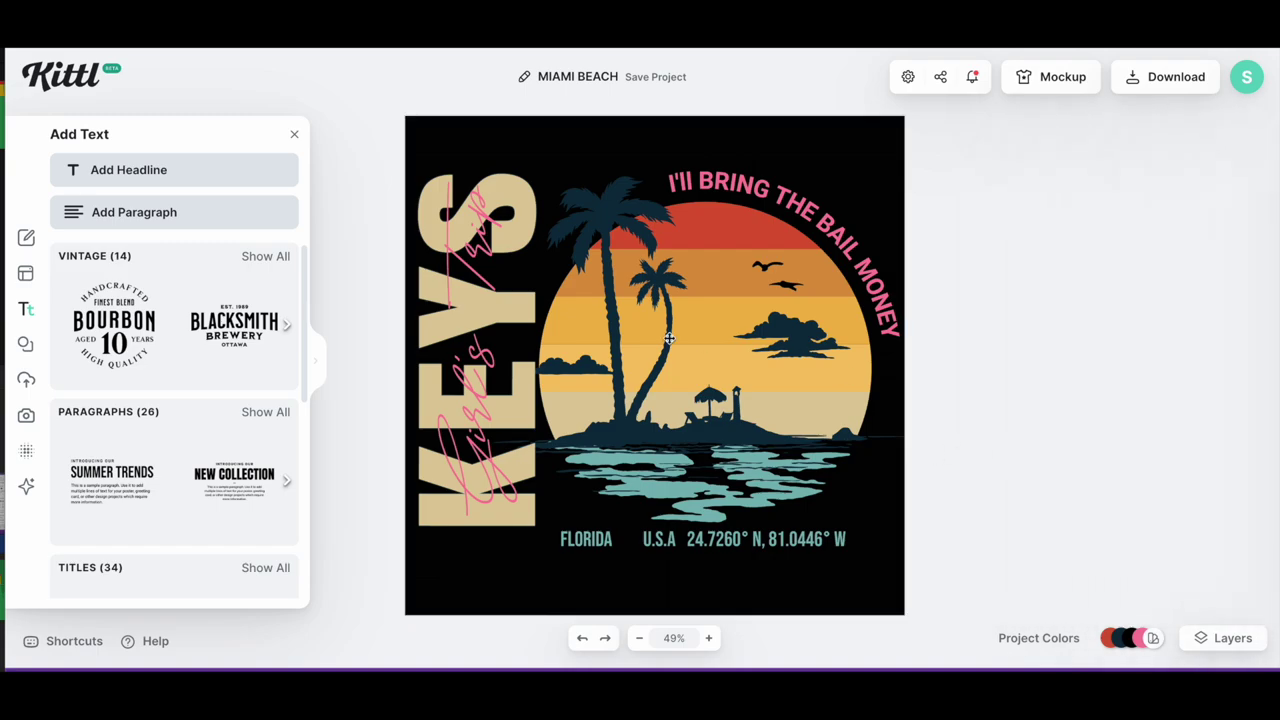
# Outline the big palm tree with a teal 7ab6b9 border at a weight of 4.90.
pyautogui.click(611, 234)
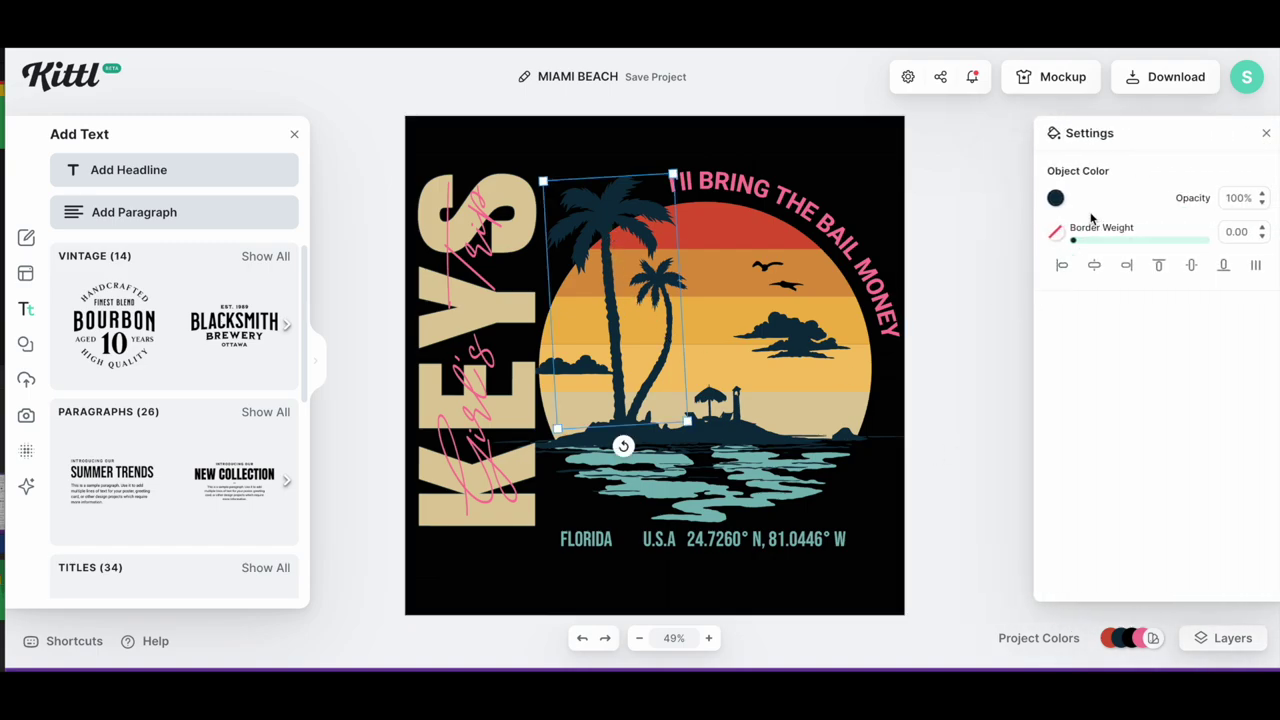
pyautogui.moveTo(1072, 240)
pyautogui.mouseDown()
pyautogui.moveTo(1197, 248)
pyautogui.moveTo(1056, 237)
pyautogui.mouseUp()
pyautogui.click(1056, 237)
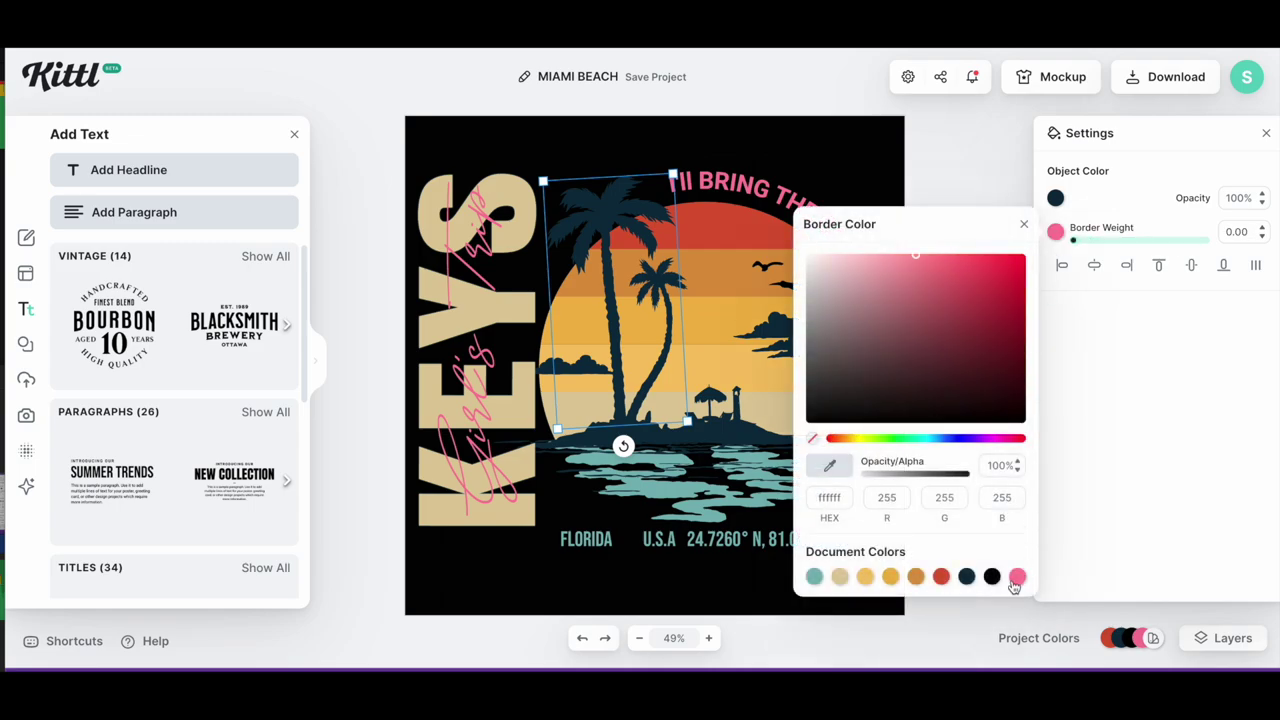
pyautogui.click(815, 580)
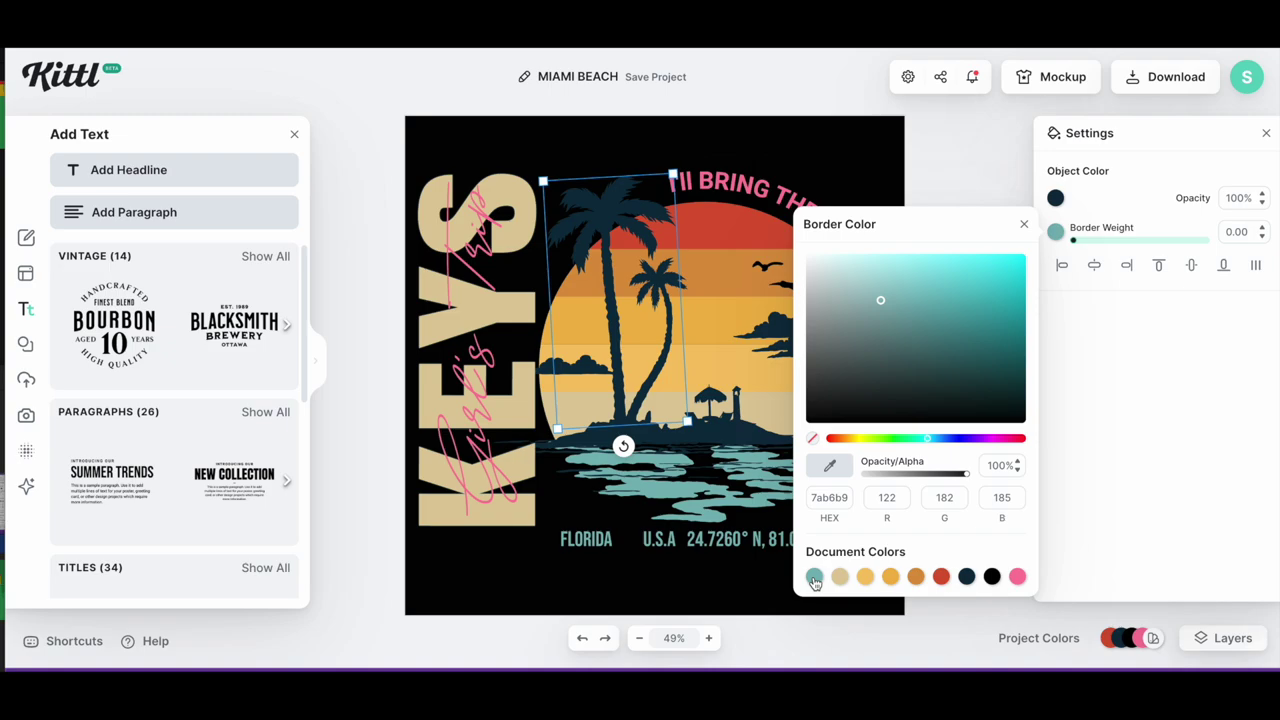
pyautogui.moveTo(1073, 241); pyautogui.dragTo(1080, 247)
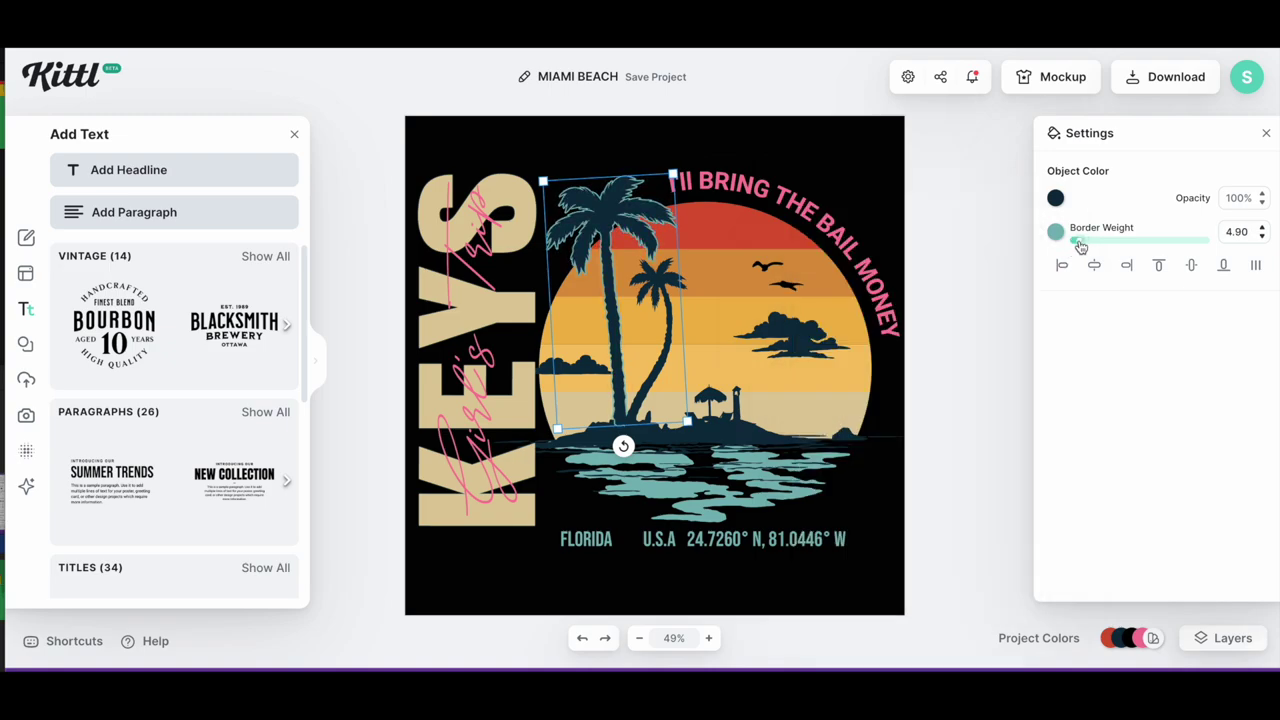
pyautogui.click(965, 369)
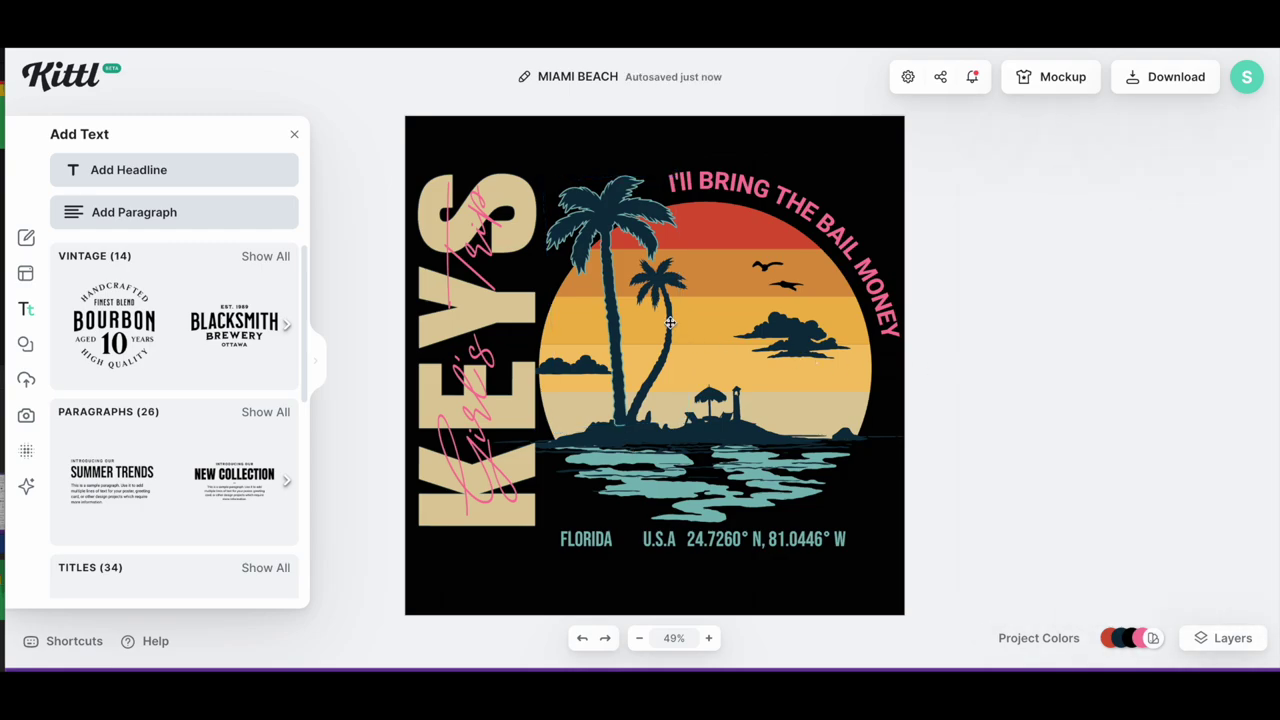
# Give the small palm tree a matching border with a weight of 4.20.
pyautogui.click(661, 289)
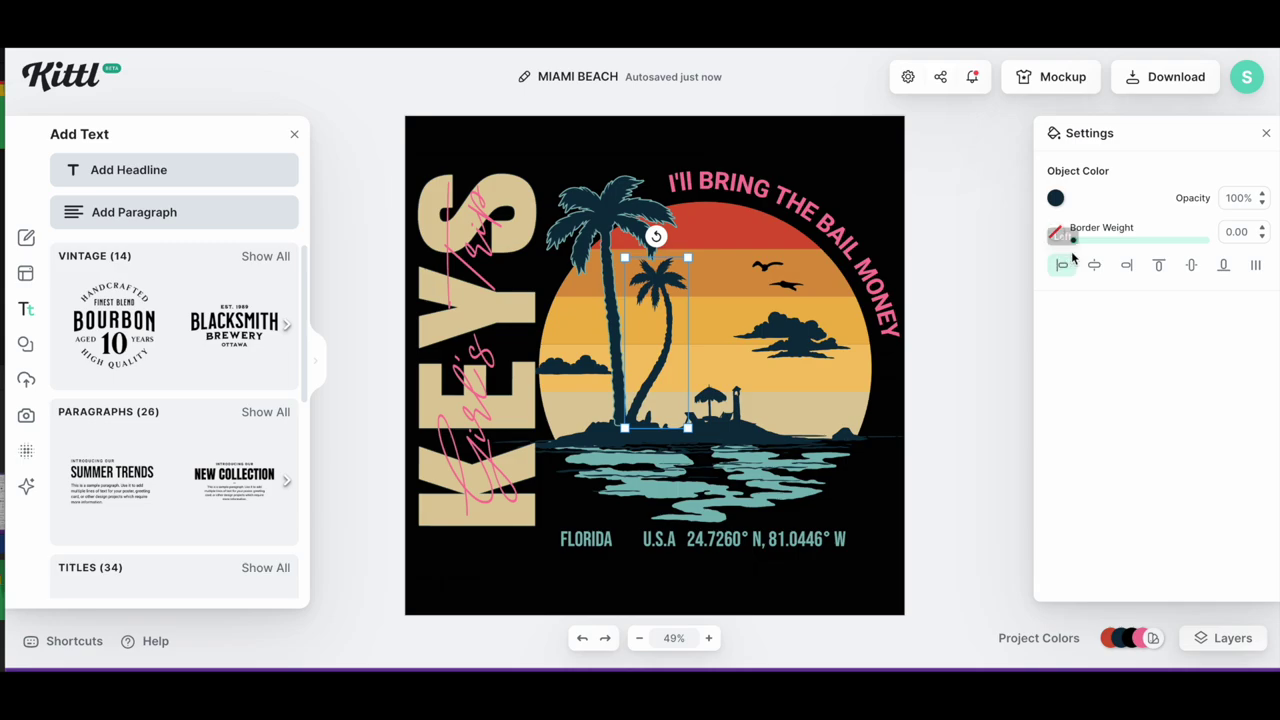
pyautogui.moveTo(1074, 246); pyautogui.dragTo(1079, 247)
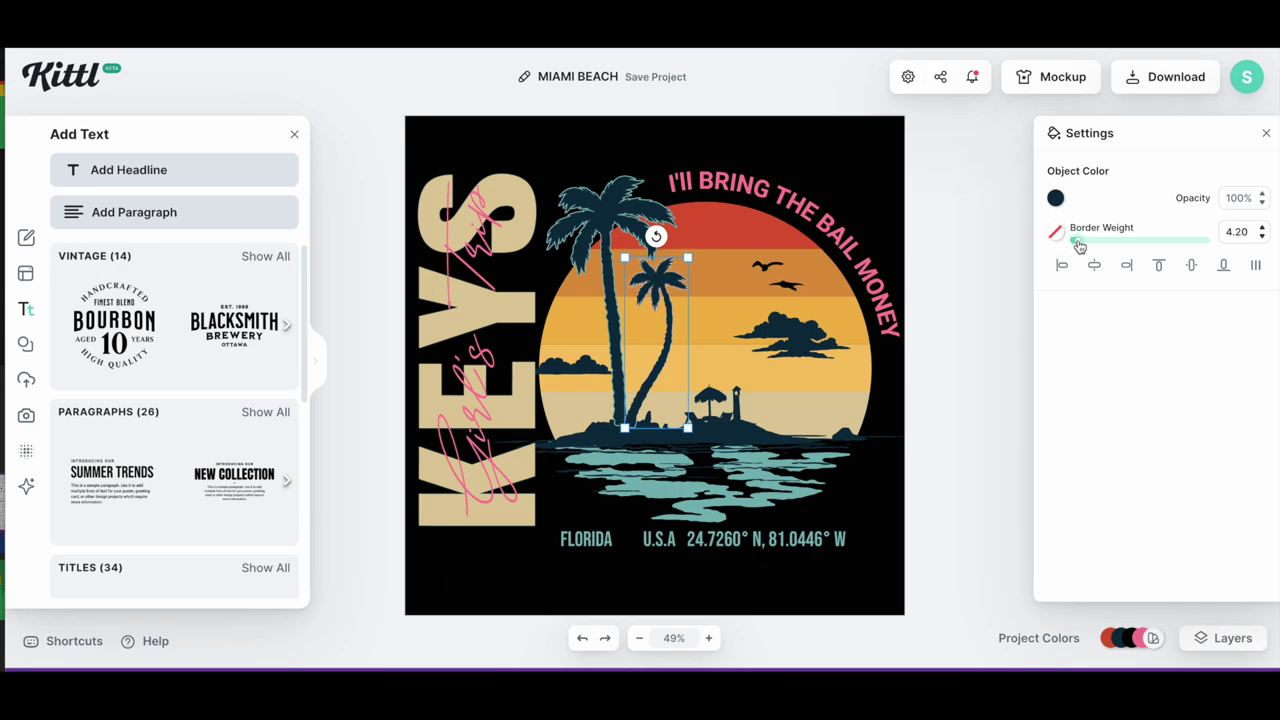
pyautogui.click(993, 329)
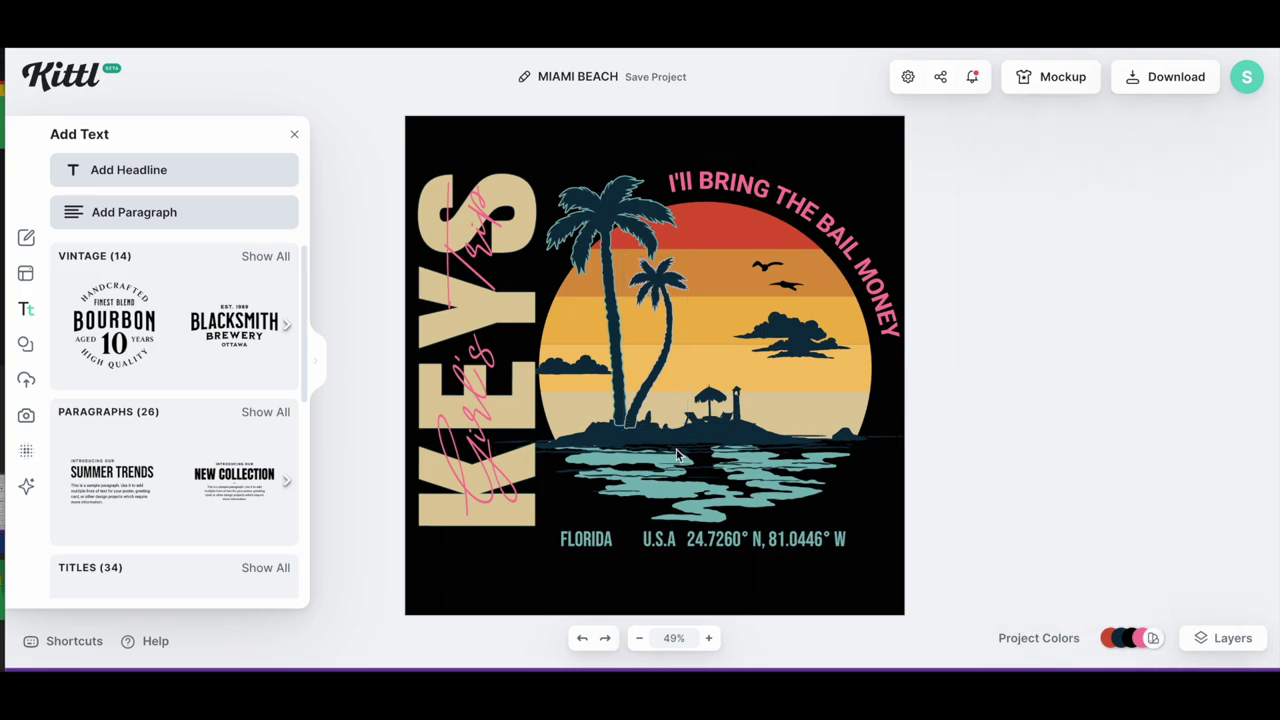
# Unlock the Cloud and Clouds layers and select the large cloud over the sun.
pyautogui.click(890, 380)
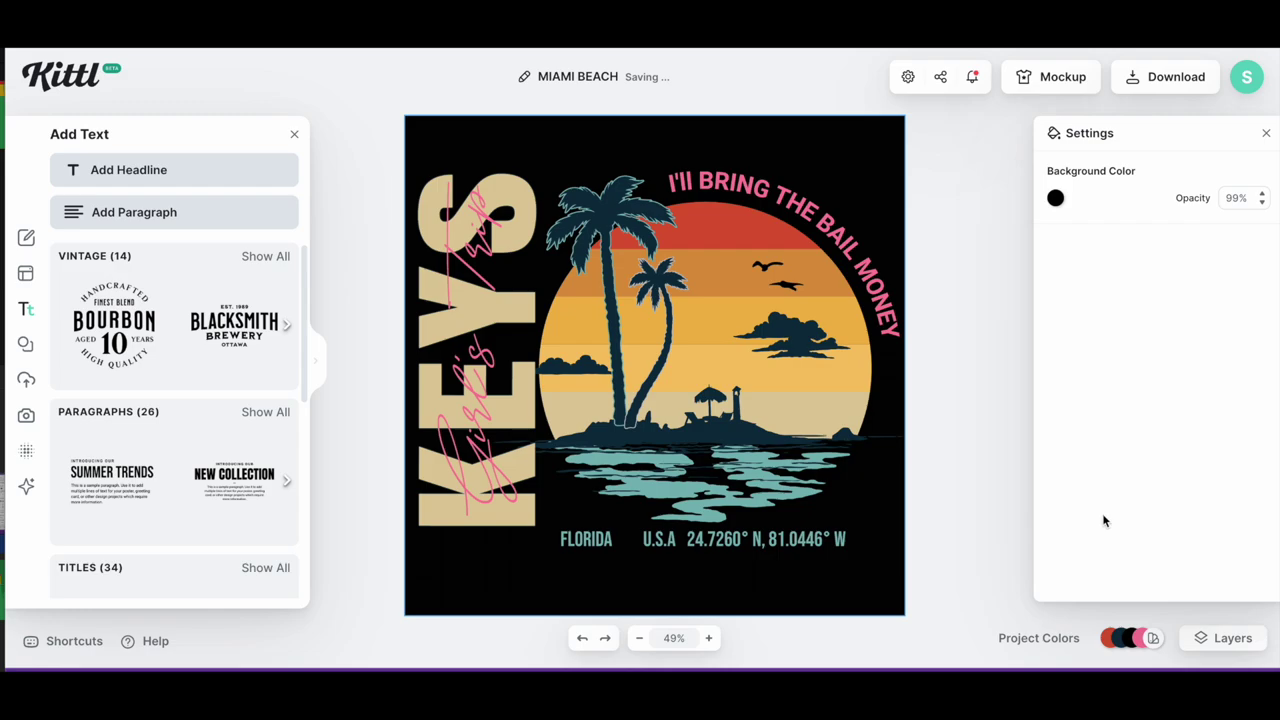
pyautogui.click(1226, 638)
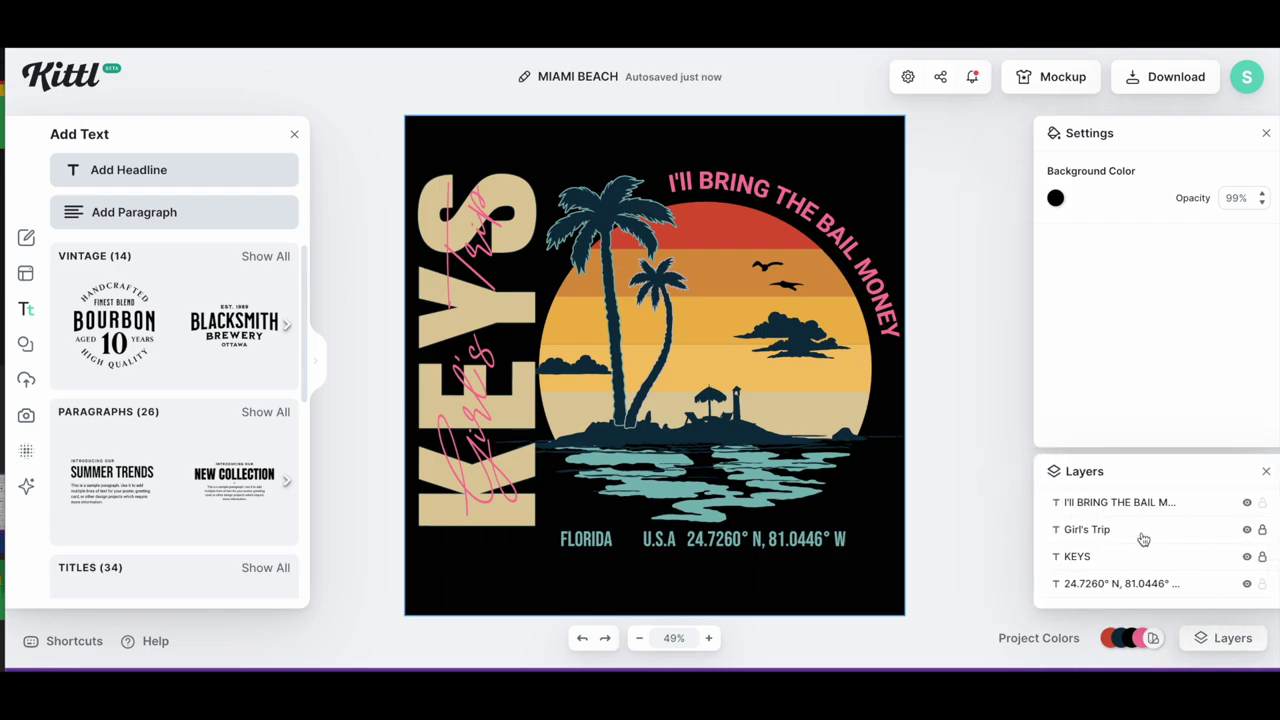
pyautogui.click(790, 335)
pyautogui.scroll(-5, 1232, 585)
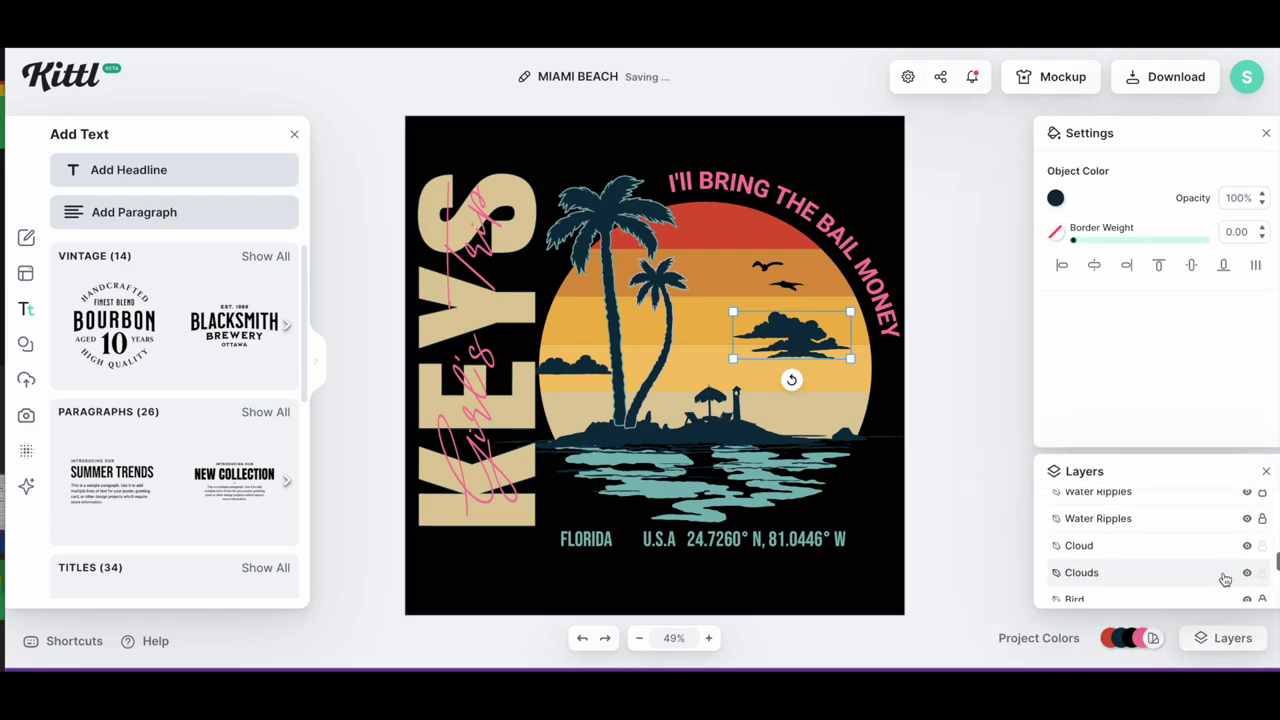
# Unlock the Beach Silhouette layer and select the island silhouette along the horizon.
pyautogui.click(588, 447)
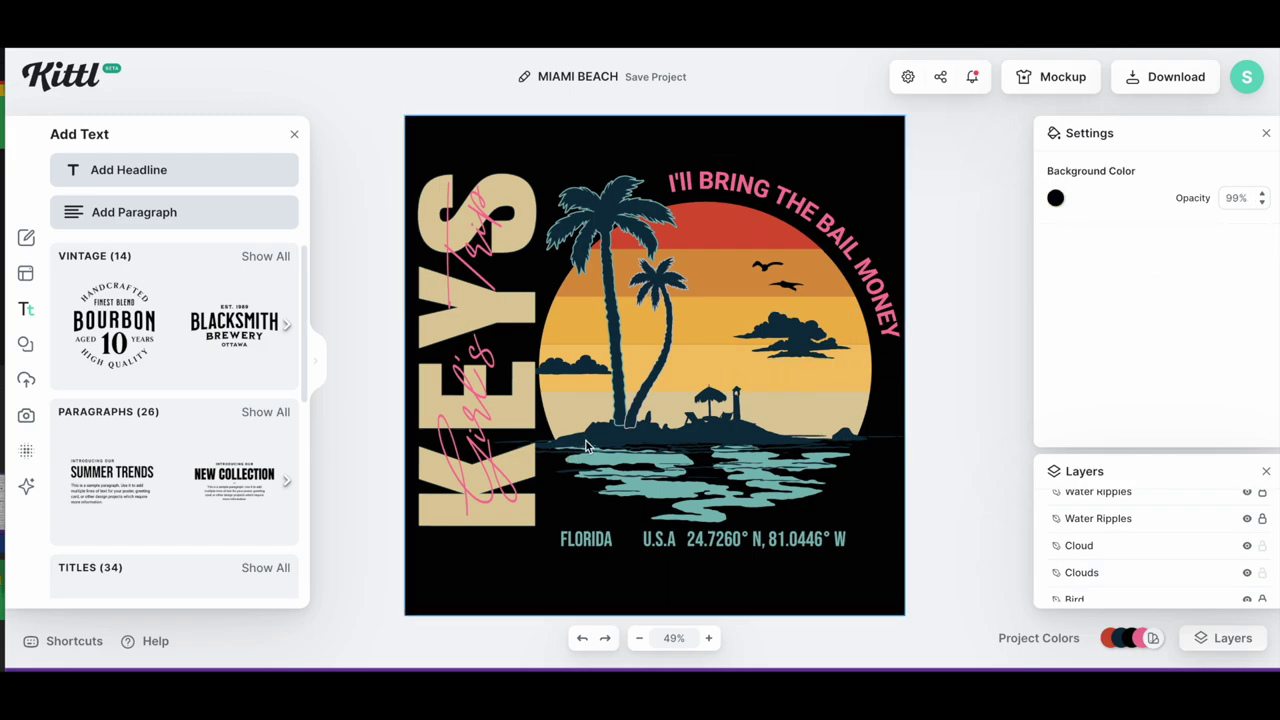
pyautogui.click(752, 433)
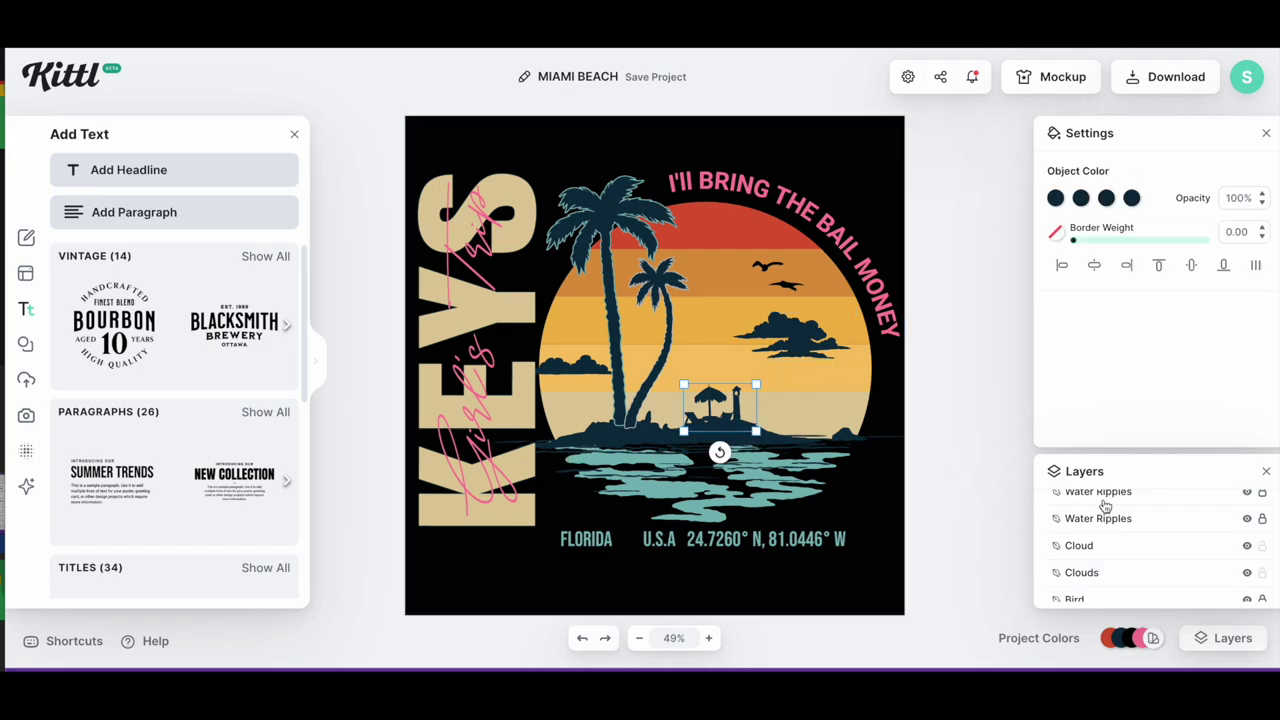
pyautogui.scroll(1, 1171, 546)
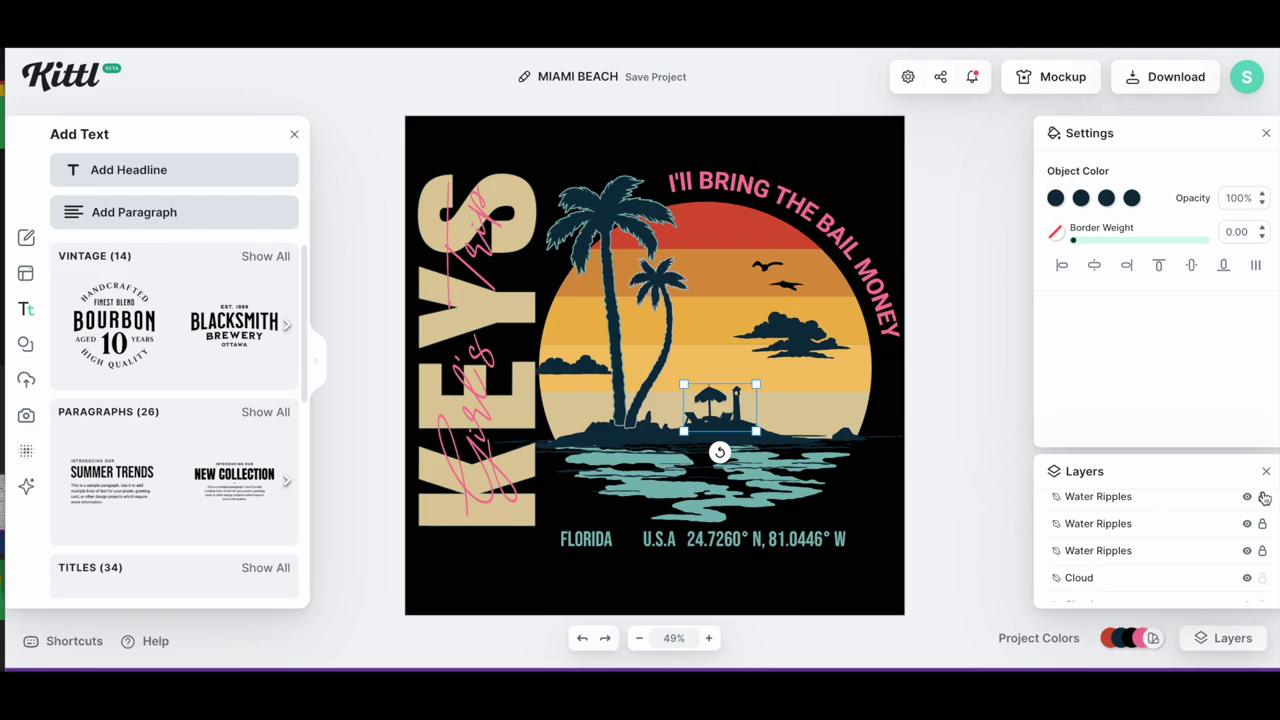
pyautogui.moveTo(1074, 244)
pyautogui.mouseDown()
pyautogui.moveTo(1152, 240)
pyautogui.moveTo(1050, 247)
pyautogui.mouseUp()
pyautogui.scroll(-5, 1160, 550)
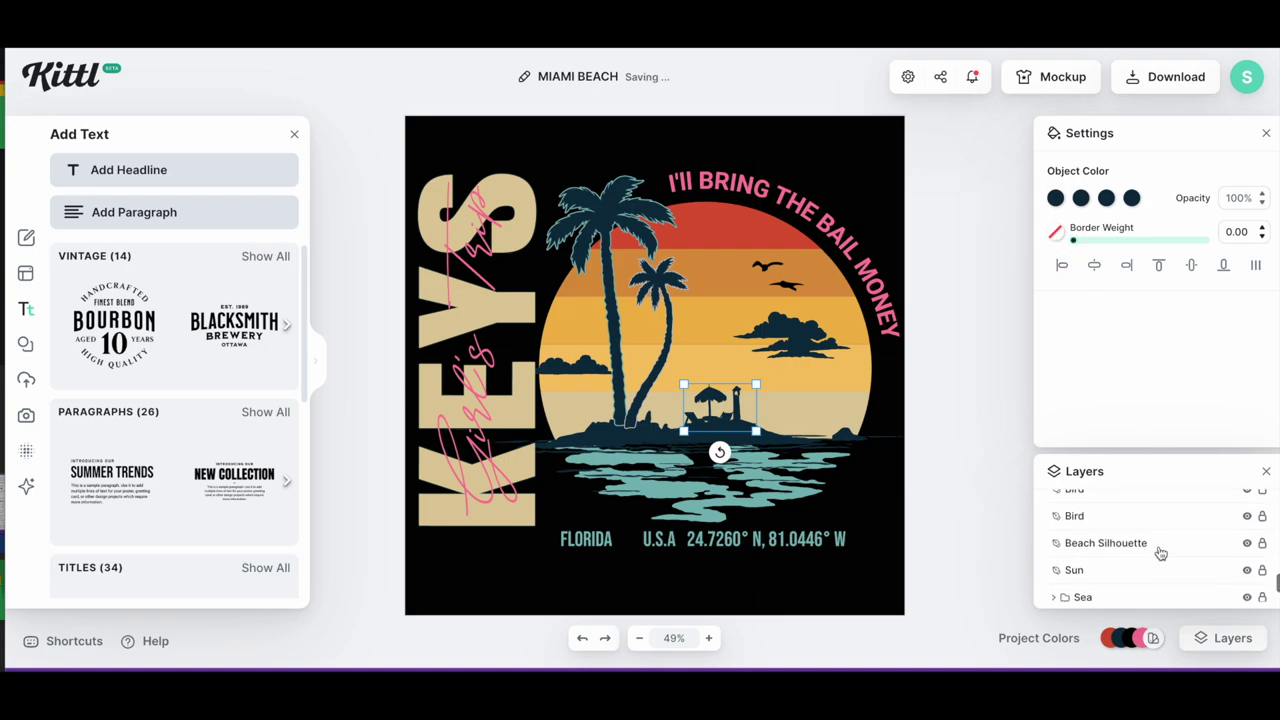
pyautogui.scroll(1, 1157, 551)
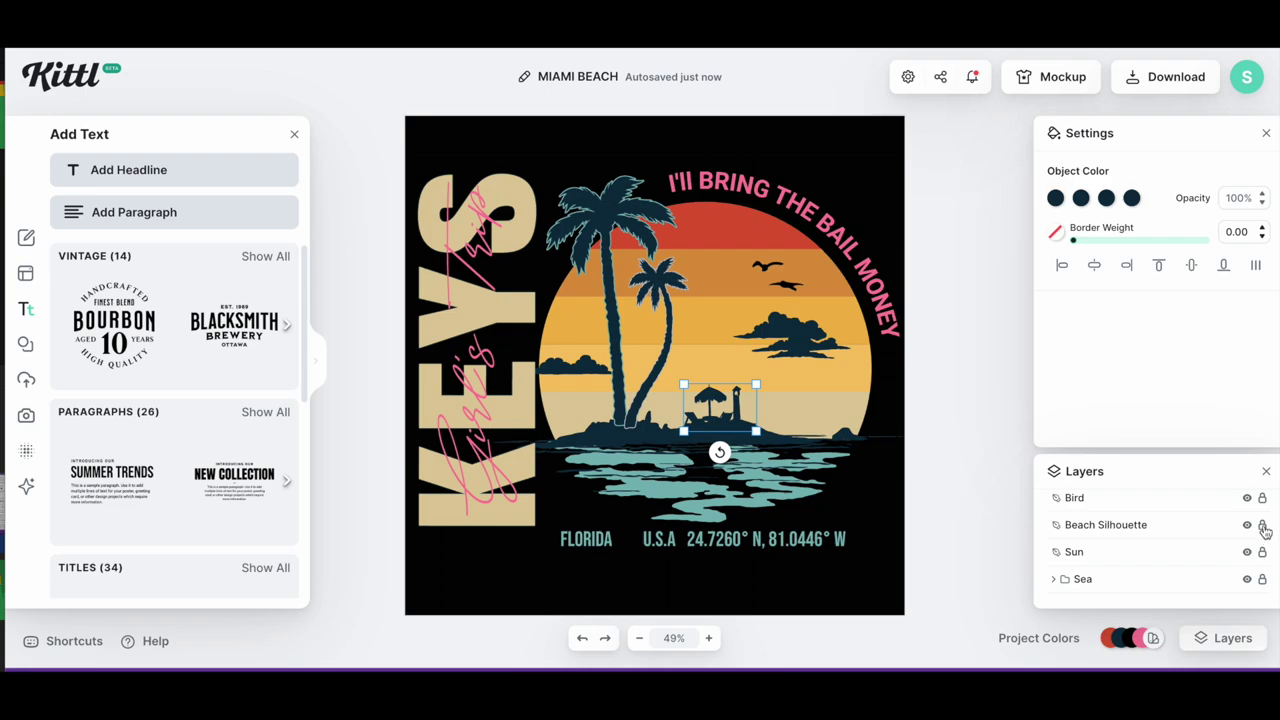
pyautogui.click(1263, 526)
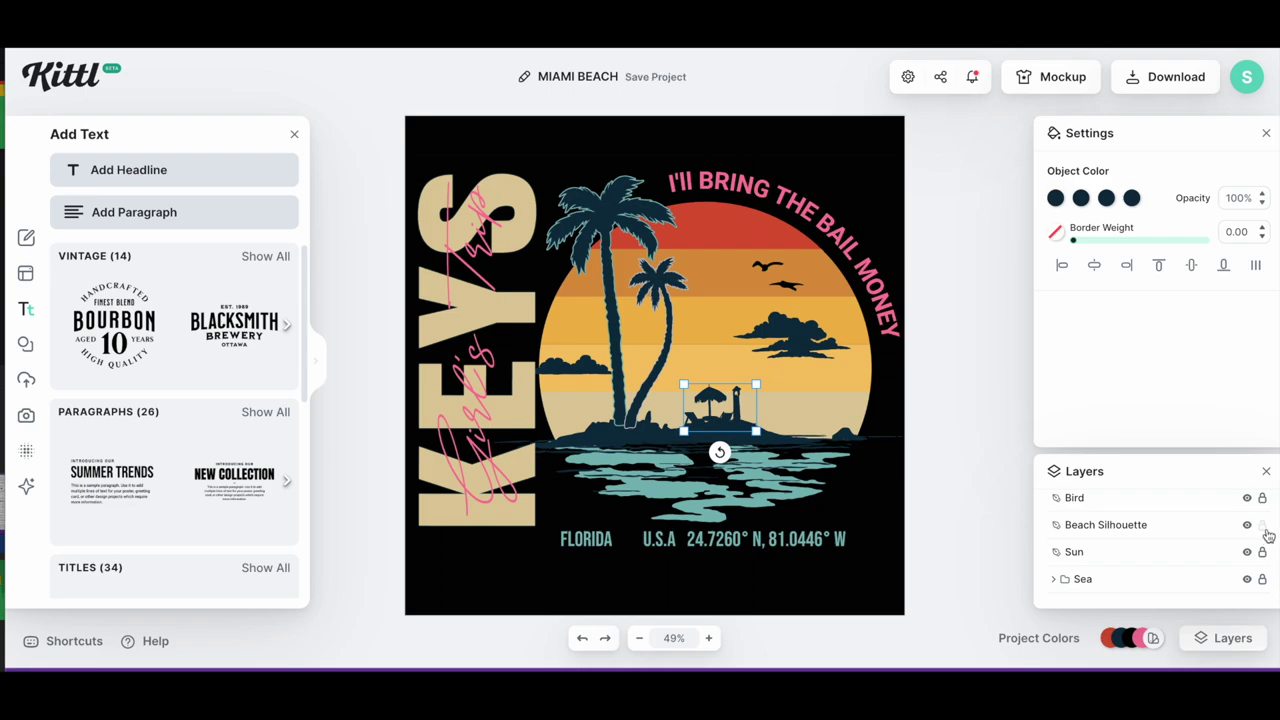
pyautogui.click(1088, 533)
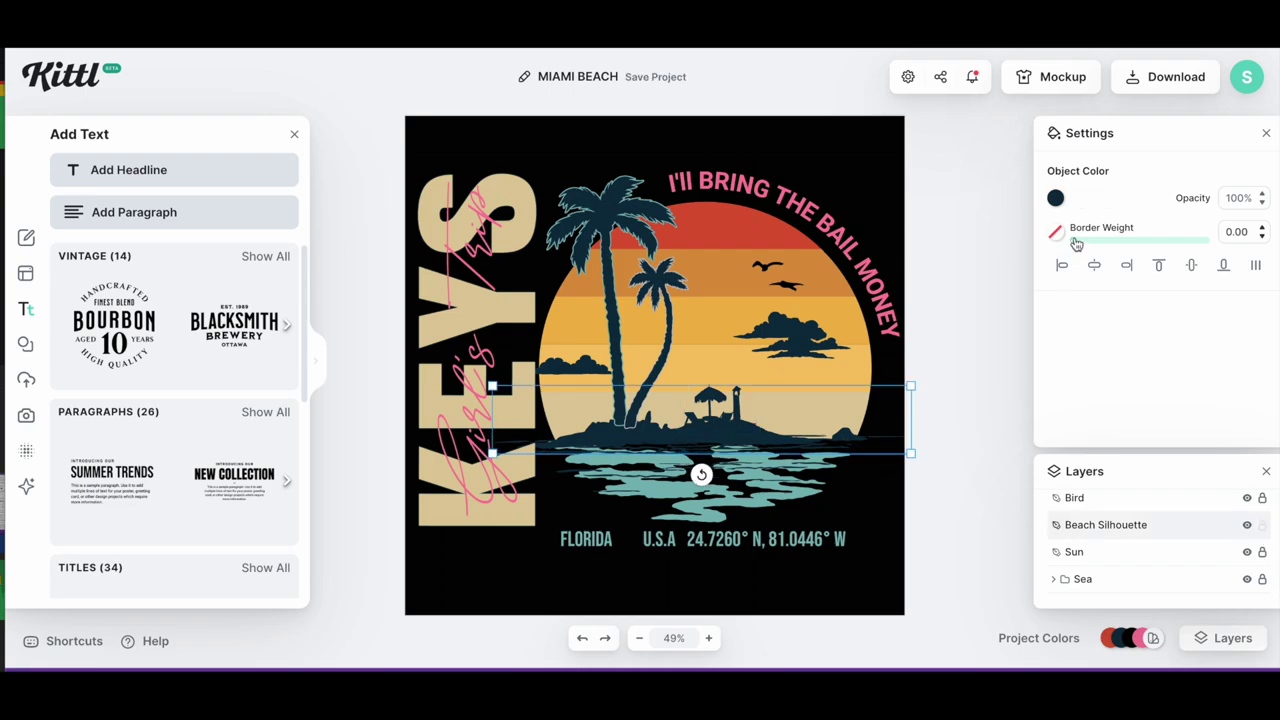
# Outline the beach silhouette with a thin border at a weight of 1.30.
pyautogui.moveTo(1076, 246); pyautogui.dragTo(1079, 246)
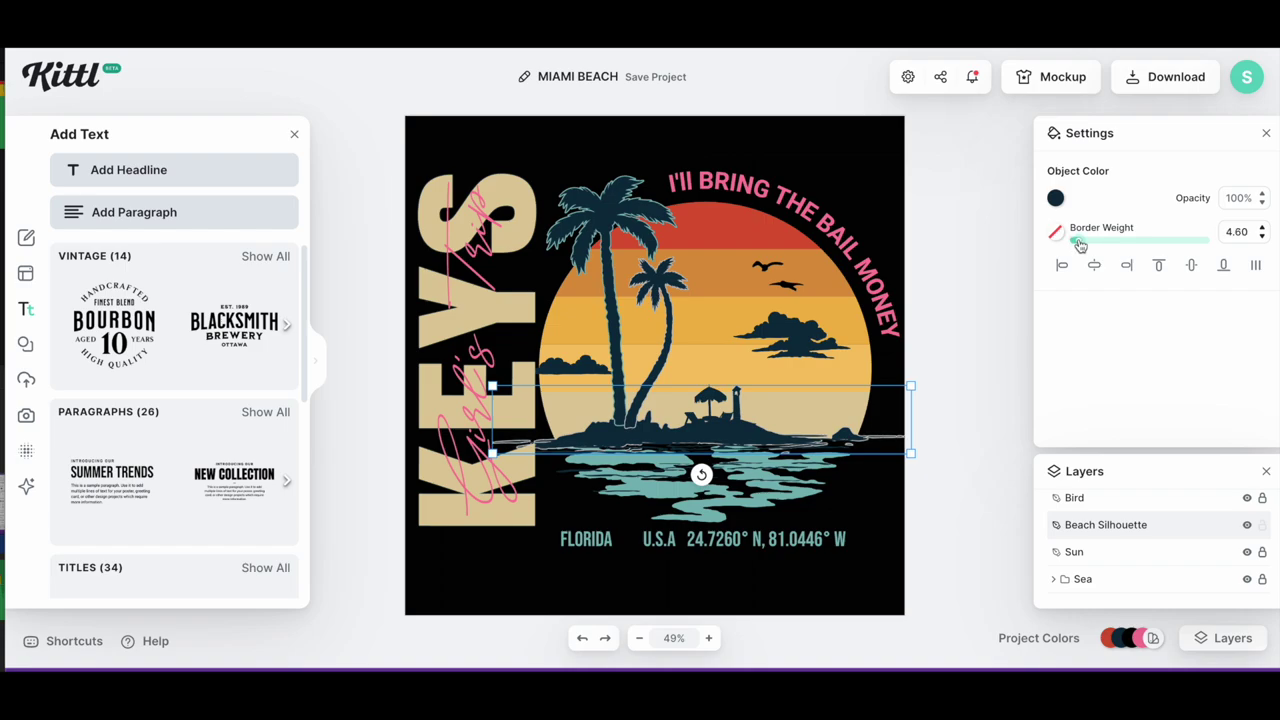
pyautogui.moveTo(1079, 246); pyautogui.dragTo(1075, 246)
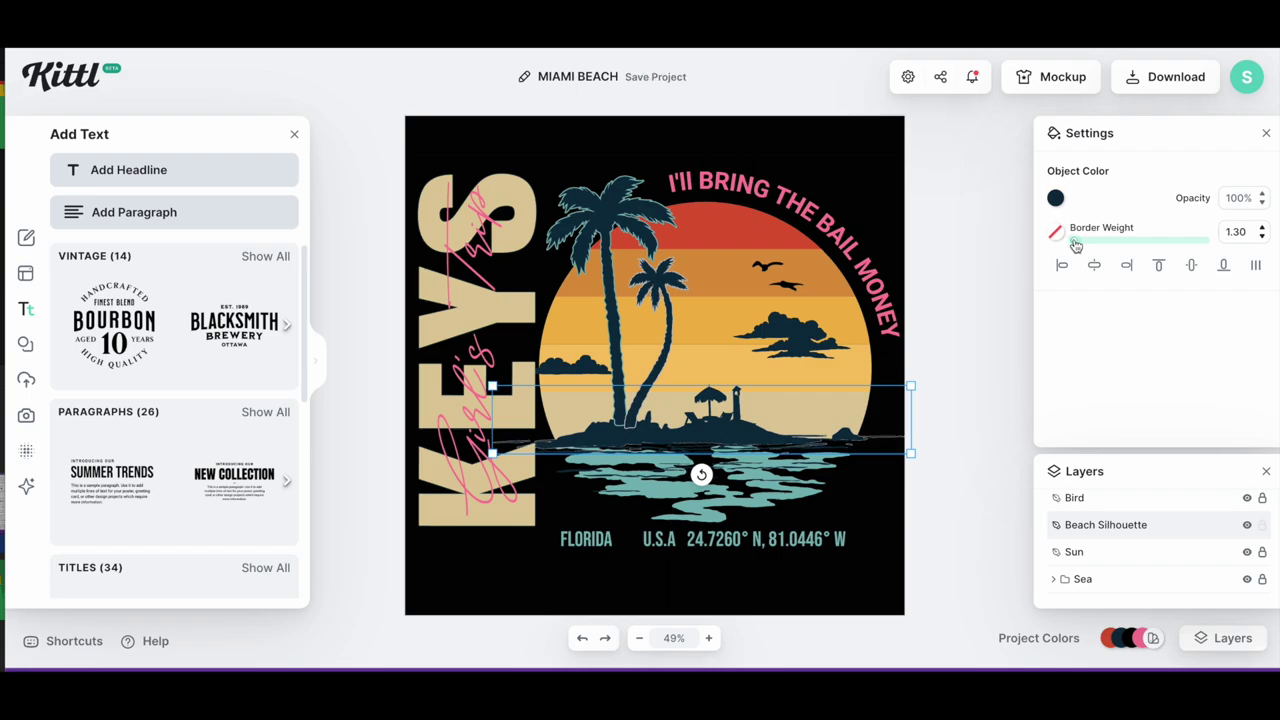
pyautogui.click(966, 344)
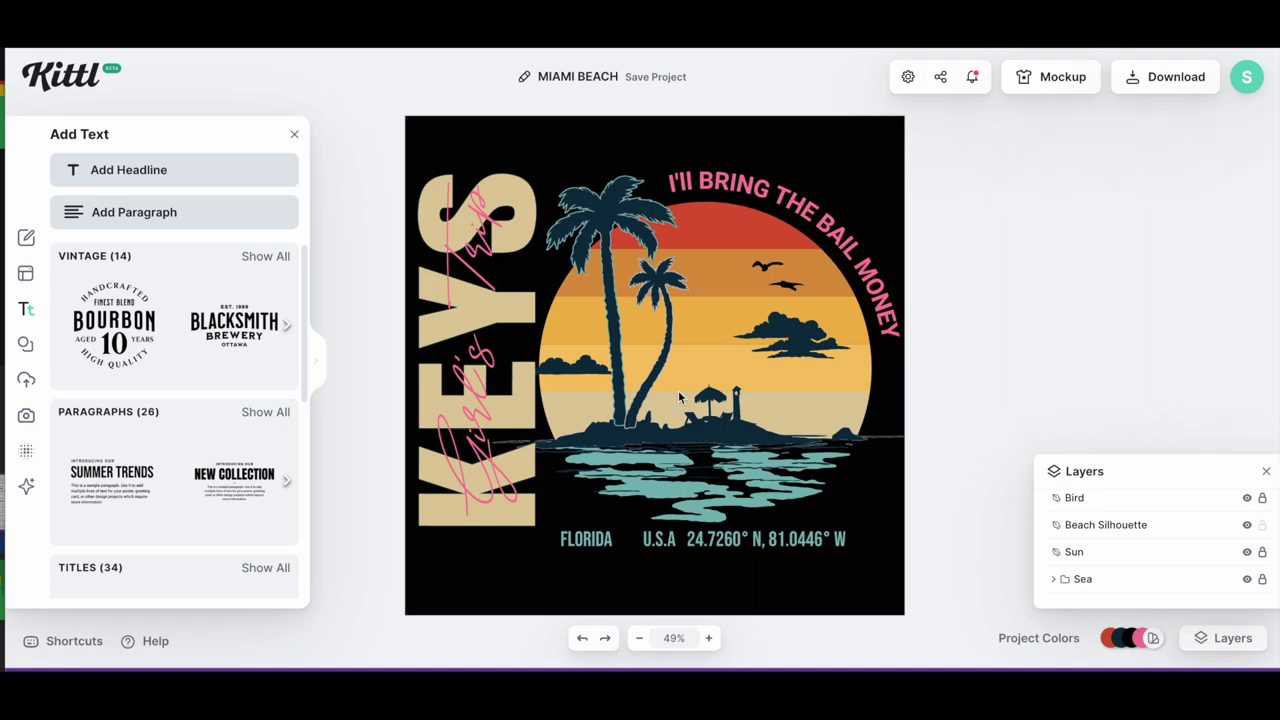
# Add a thin border to the small cloud behind the big palm tree at the sun's left edge.
pyautogui.click(572, 373)
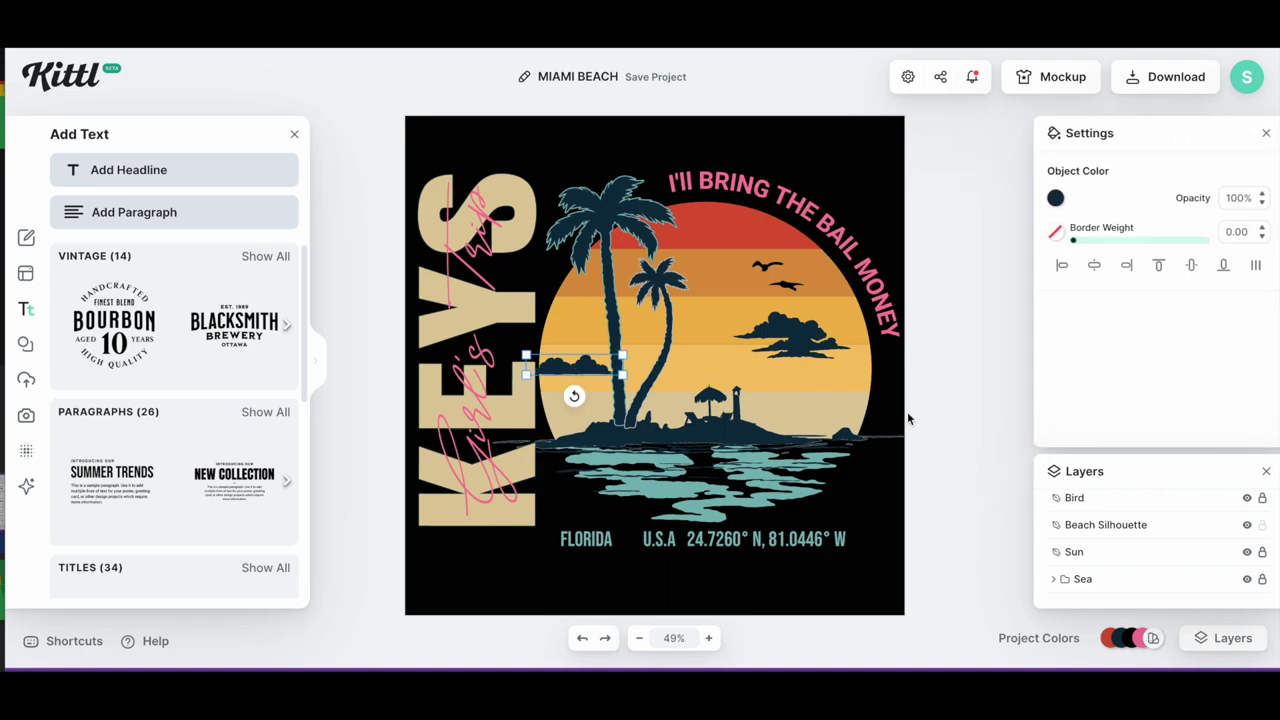
pyautogui.moveTo(1077, 247); pyautogui.dragTo(1077, 249)
pyautogui.click(958, 366)
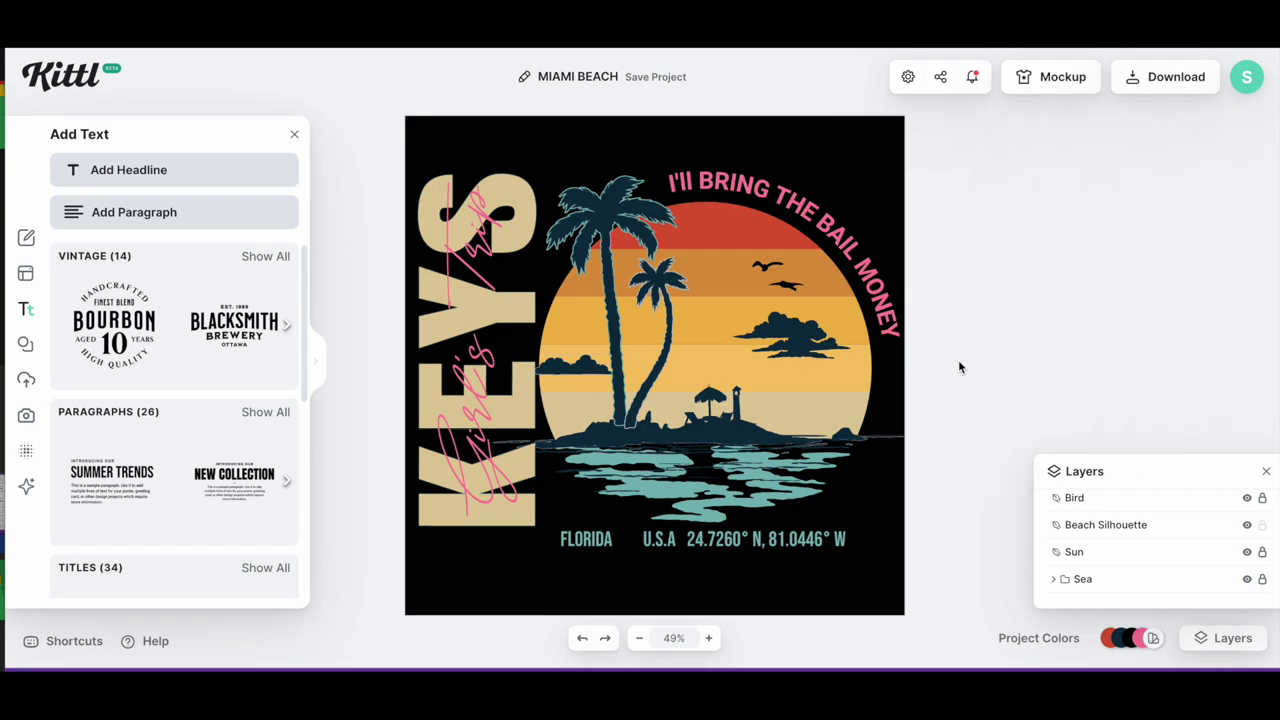
# Close the background settings to leave the finished design in view.
pyautogui.click(883, 522)
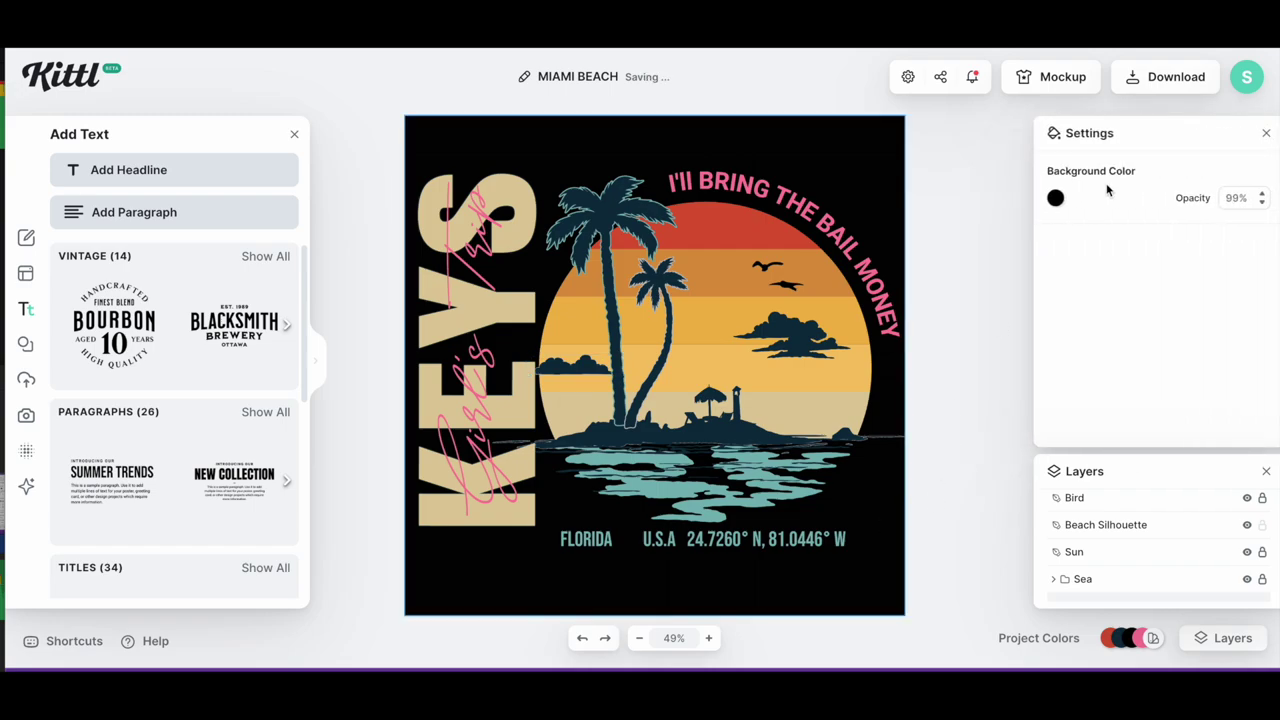
pyautogui.click(1266, 133)
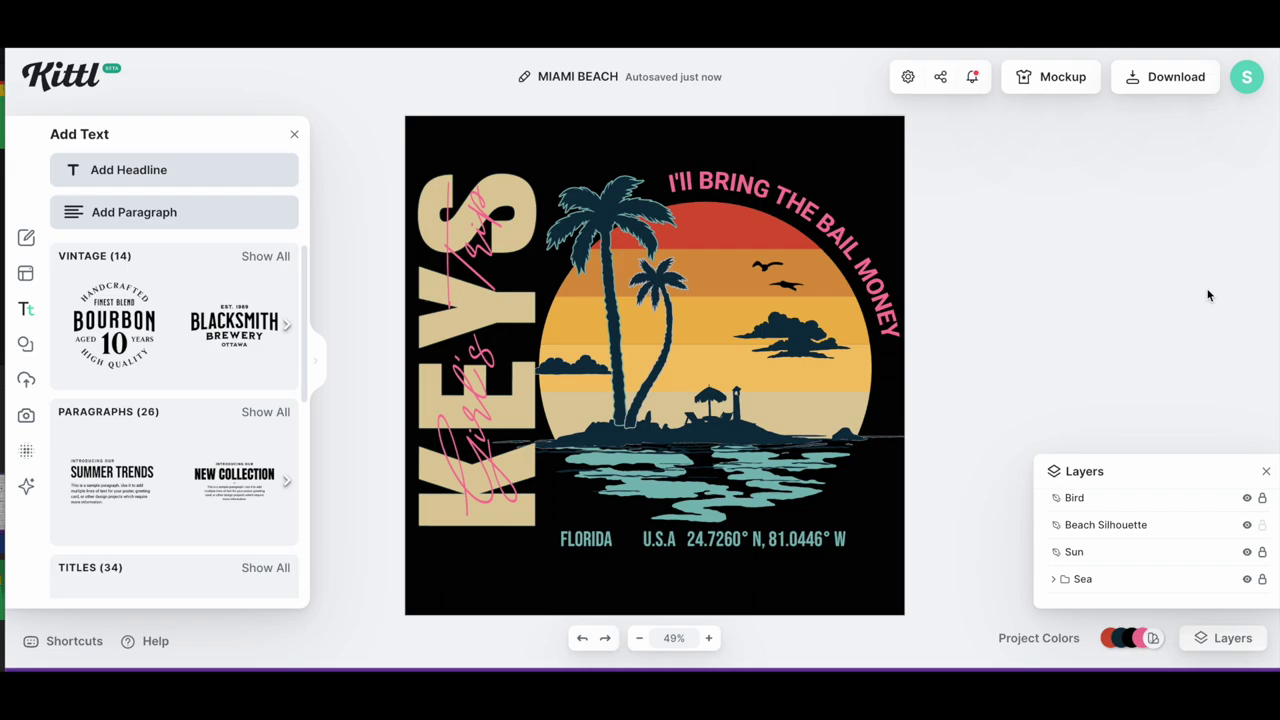
pyautogui.click(785, 547)
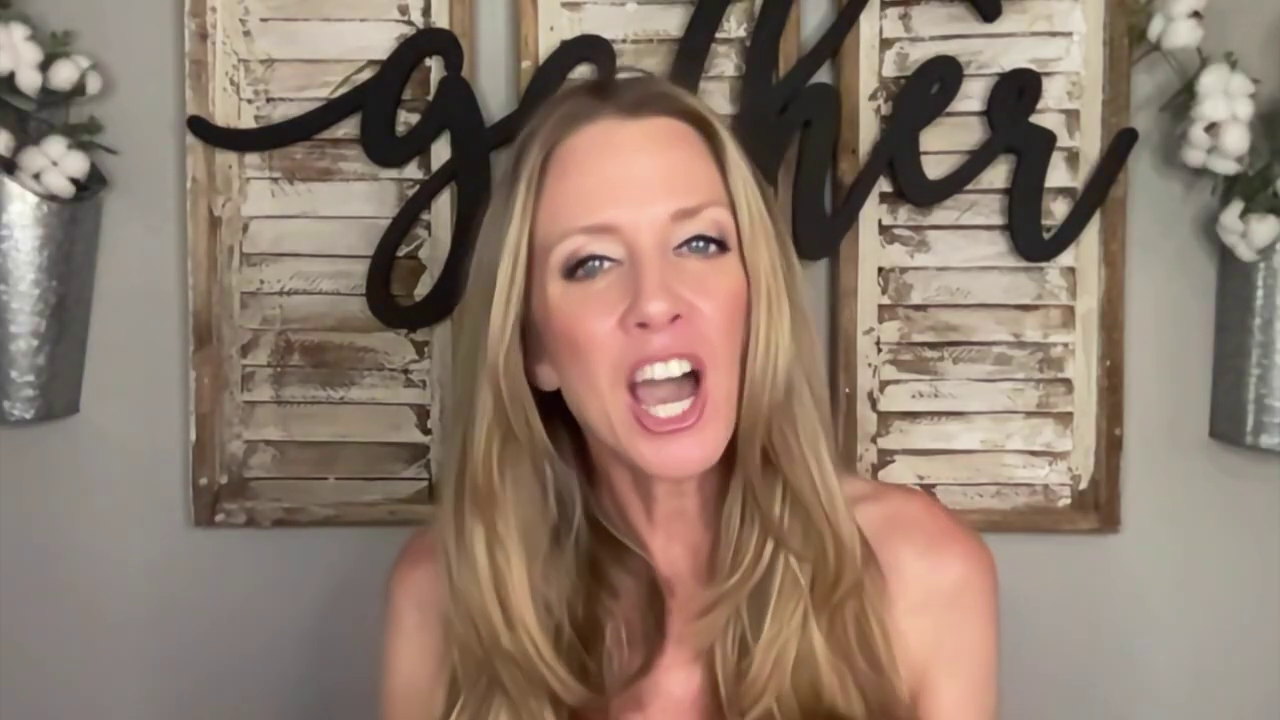